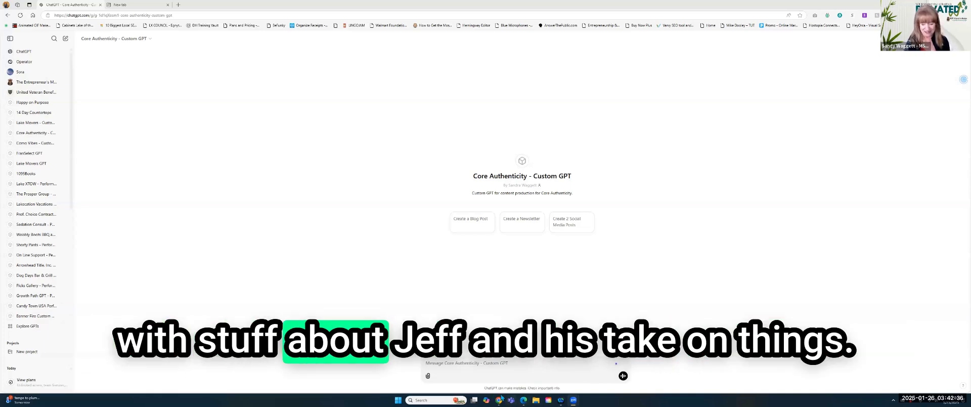
Step: Switch to the Core Authenticity keynotes page and copy the full description of the Work / Life Balance keynote "The Circus"
key(alt+Tab)
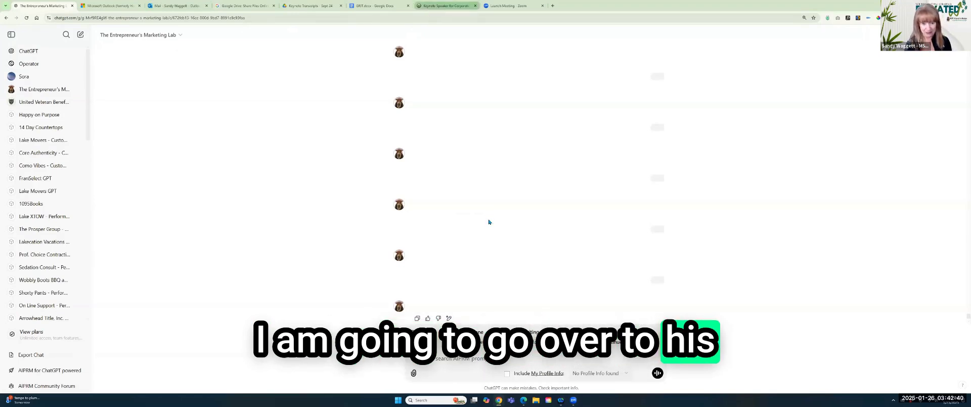
scroll(465, 234, up, 10)
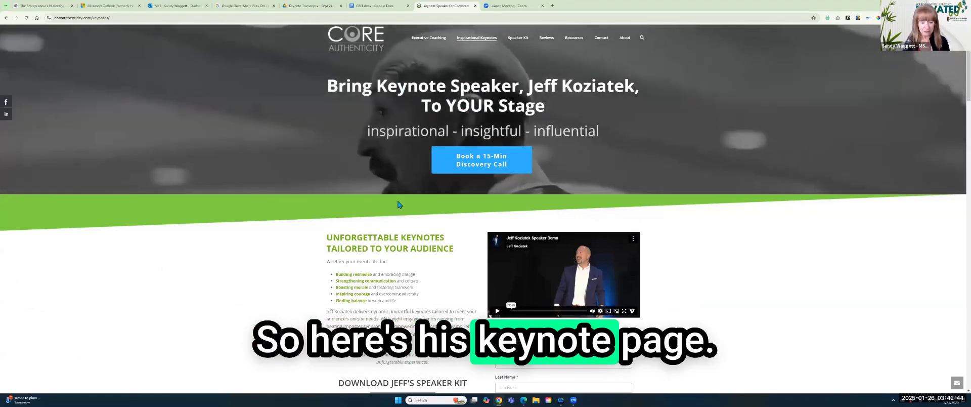
scroll(400, 197, down, 10)
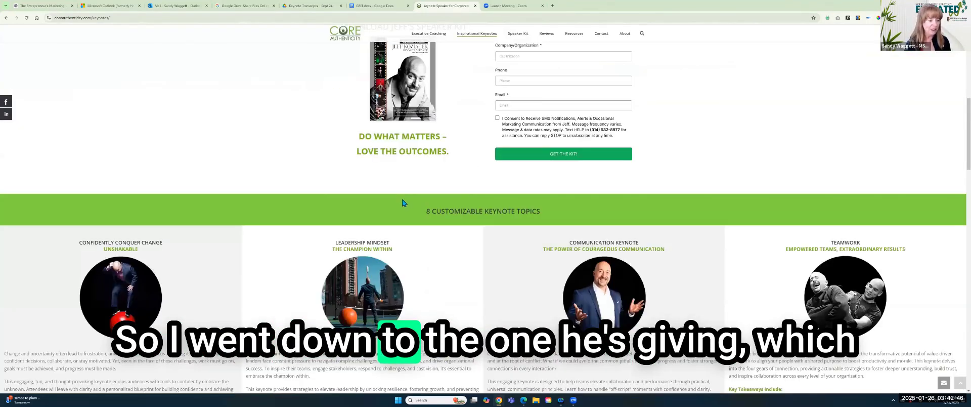
scroll(93, 81, down, 5)
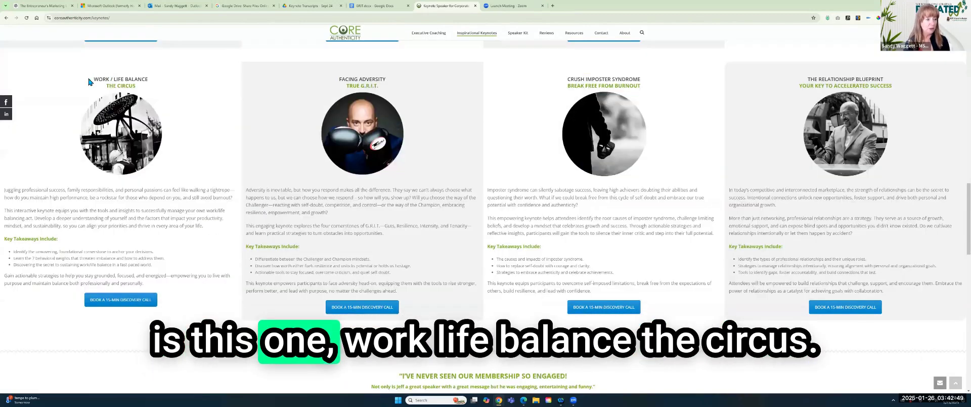
drag(93, 78, 173, 284)
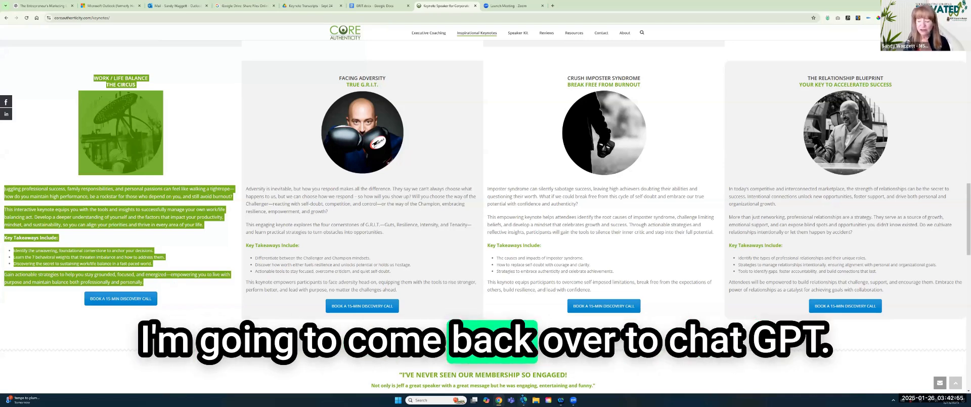
Step: Return to the Core Authenticity custom GPT and write that you need to develop a nurturing email funnel for a keynote presentation being delivered by the named speaker
key(alt+Tab)
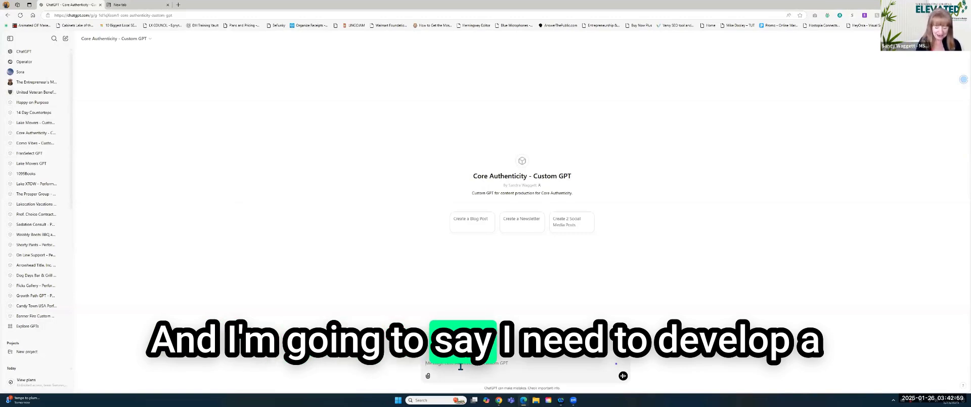
text(I need)
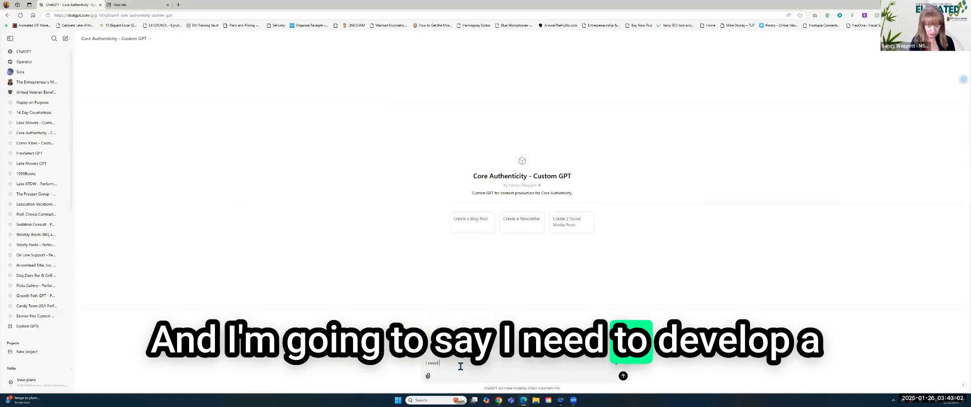
text( to dev)
text(elop a nurt)
text(urung email)
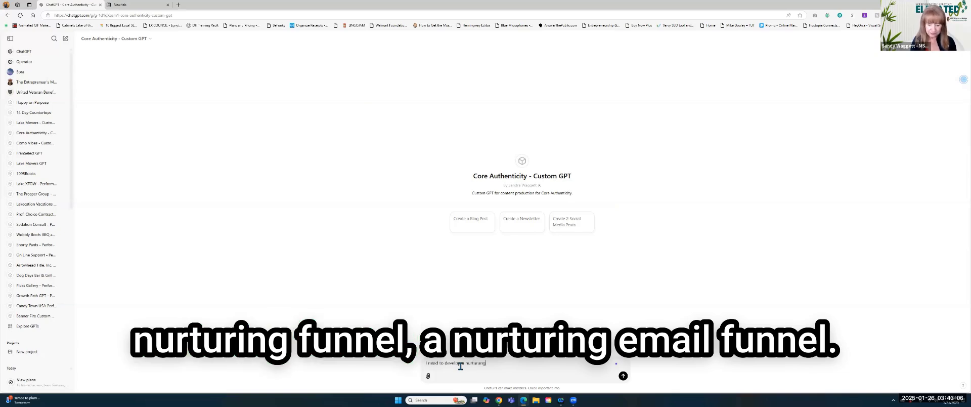
text( funel)
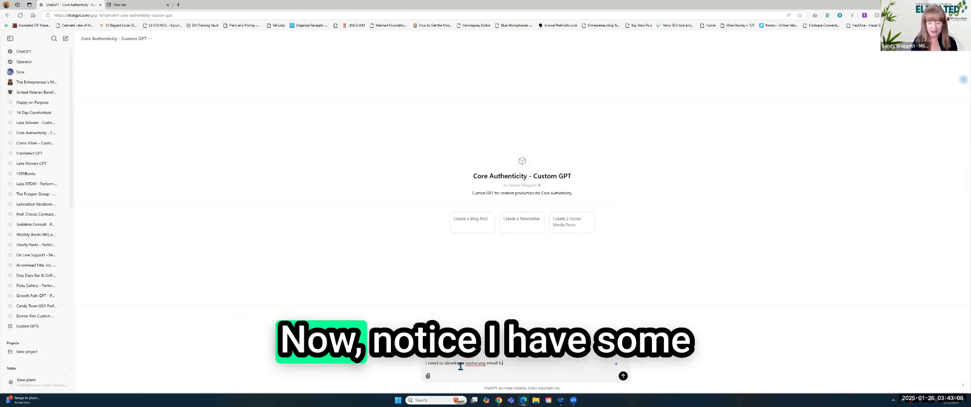
key(BackSpace)
key(BackSpace)
text(nel)
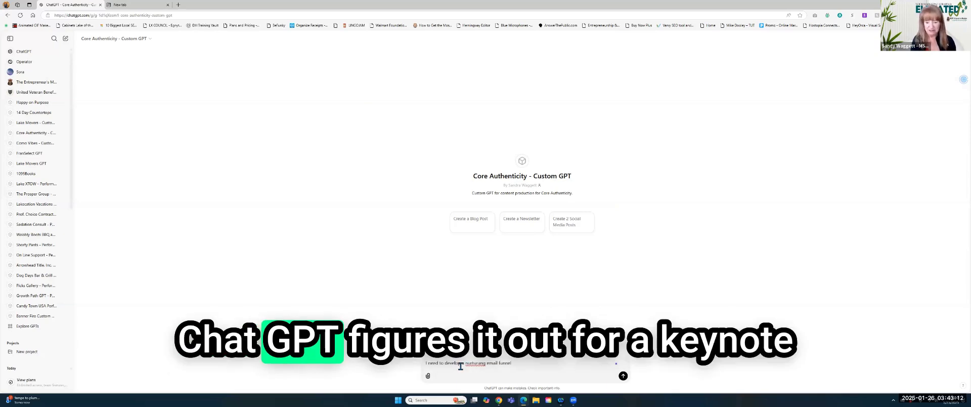
text( for a)
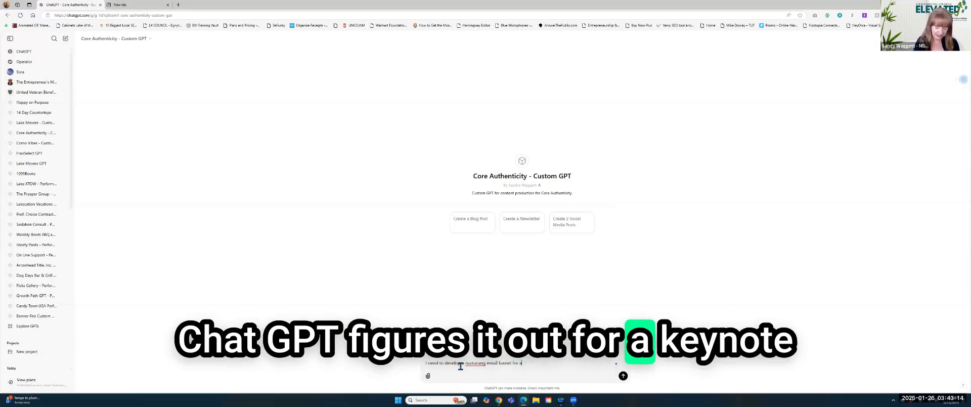
text( keynote presentation being delivered by Je)
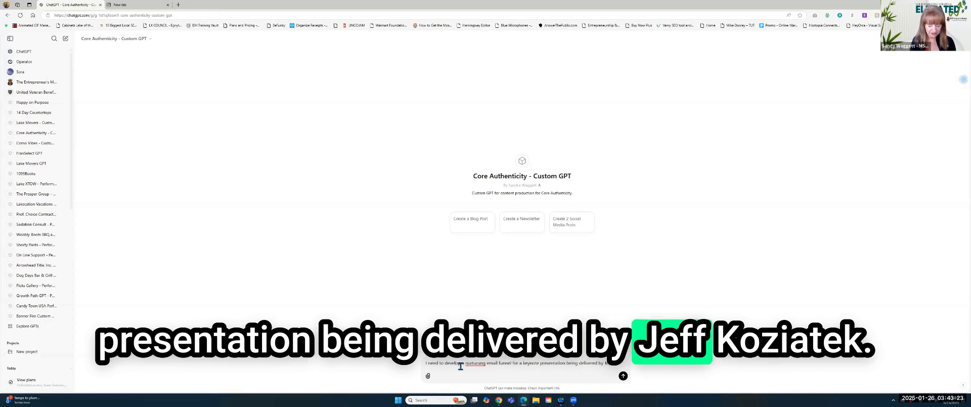
text(ff Koziatek. I)
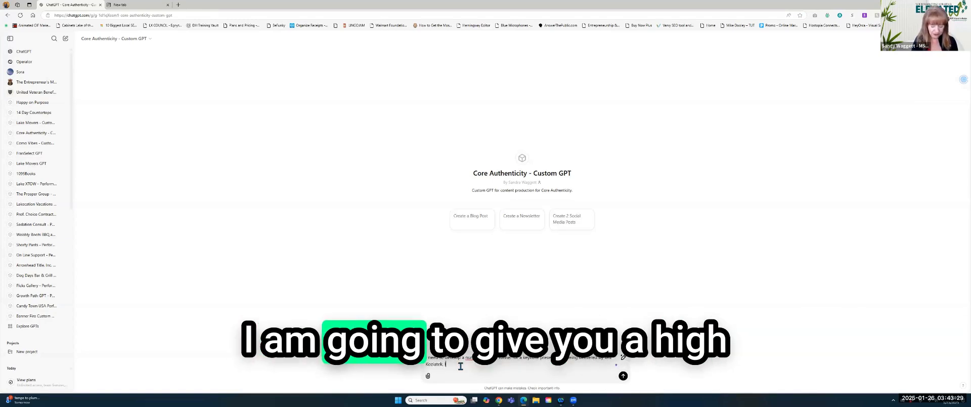
Step: Add the sentence "I am going to give a high level description of the keynote." to the prompt
text( am going to give a high level overview of the)
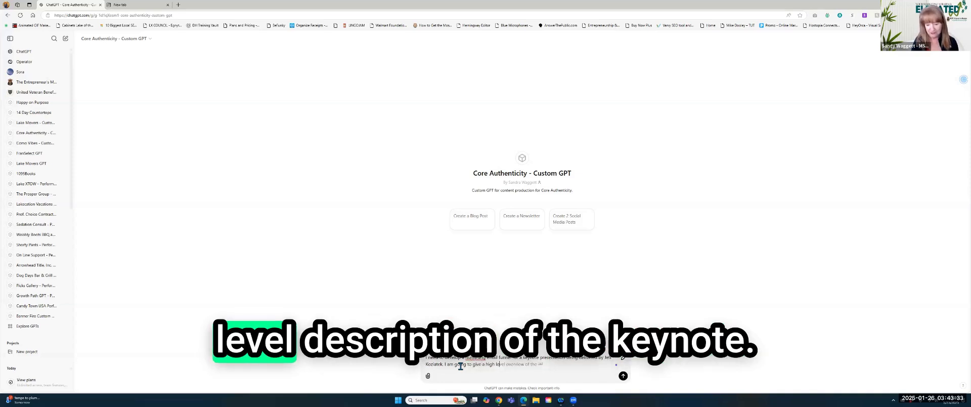
text(description)
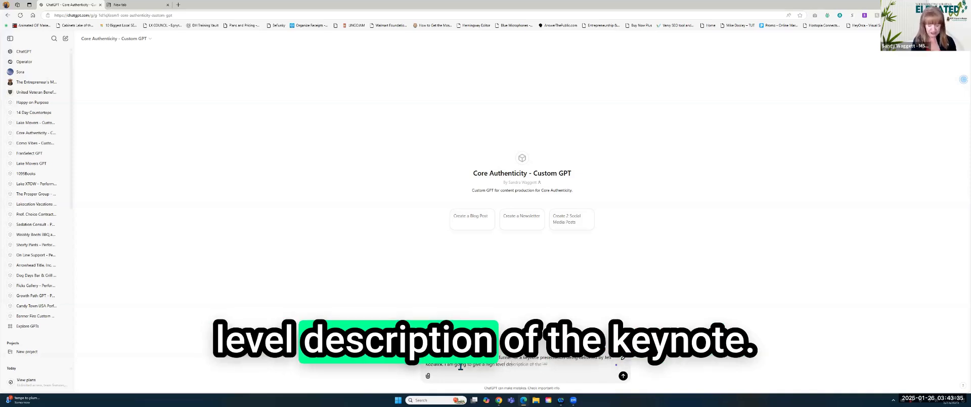
text( keynote.)
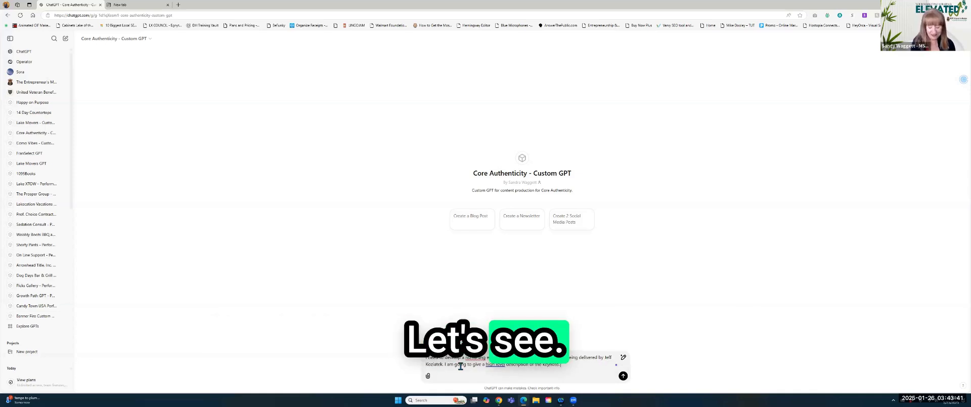
Step: Continue the prompt with the role phrase "As a word class marketer and content writer"
text( As a word)
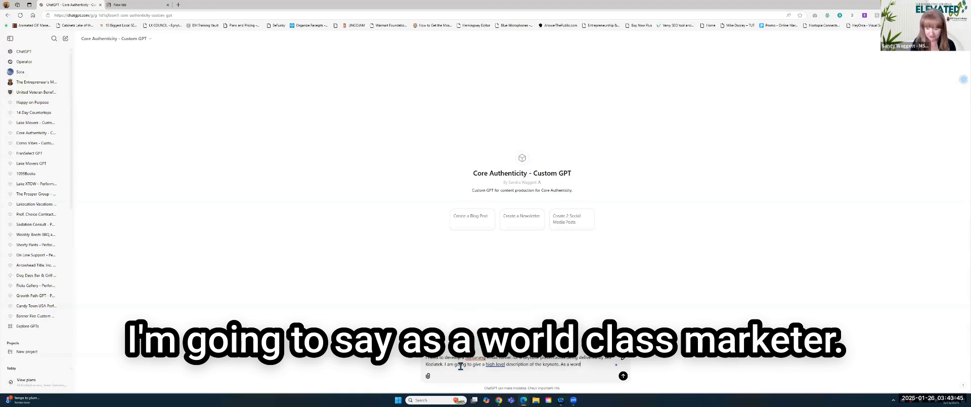
text( class )
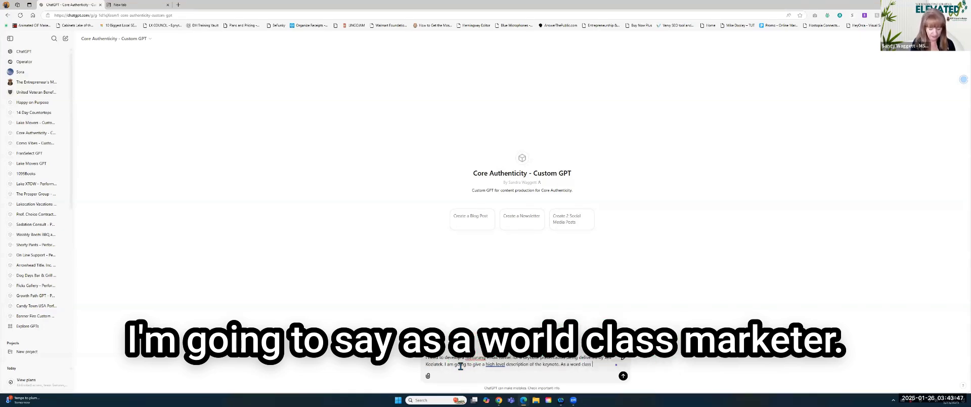
text(market)
text(ing)
key(BackSpace)
key(BackSpace)
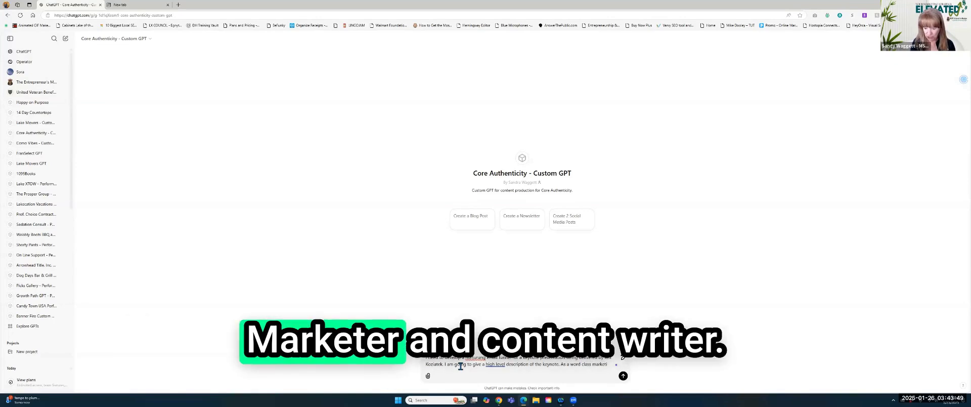
text(r and content wri)
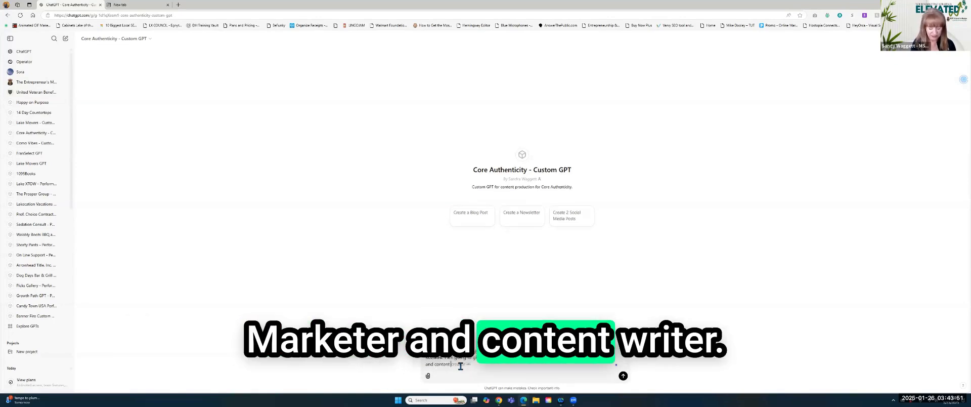
text(t)
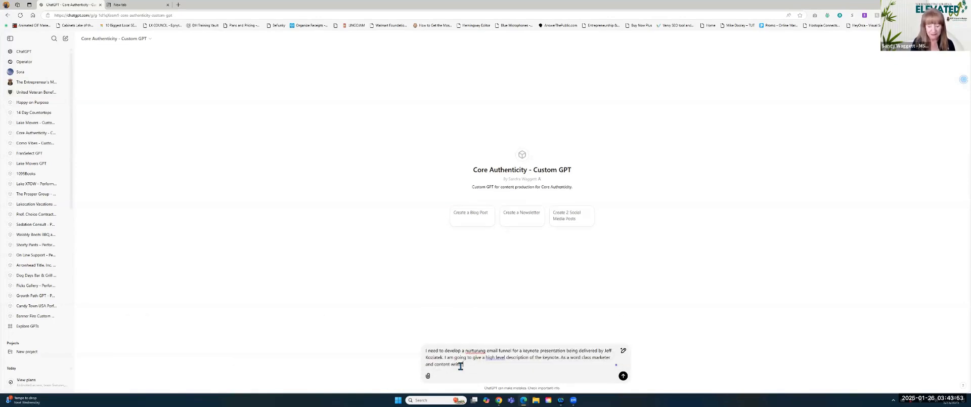
Step: Complete the role sentence with "I need your ideas on what we should include in this funnel."
text(er. I need to)
key(BackSpace)
key(BackSpace)
key(BackSpace)
text(your ideas on what we)
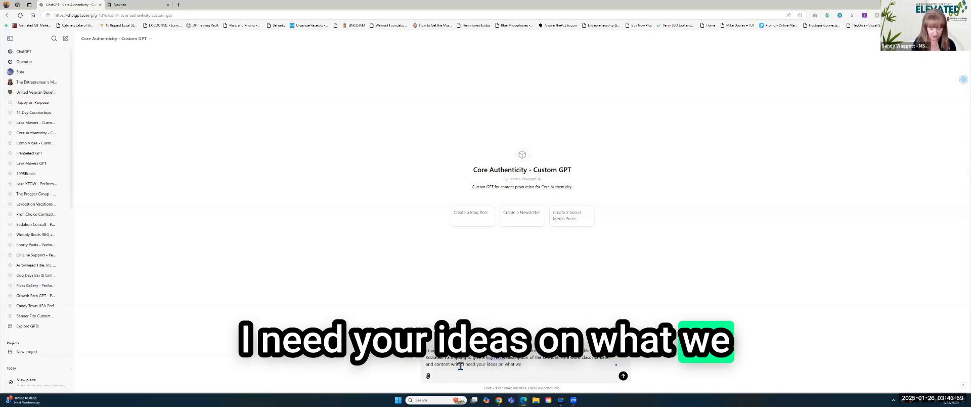
text( should include )
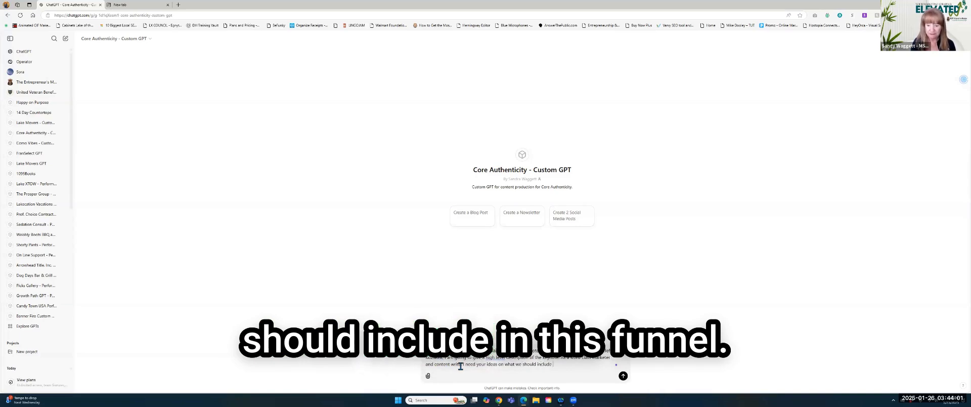
text(in this funnel.)
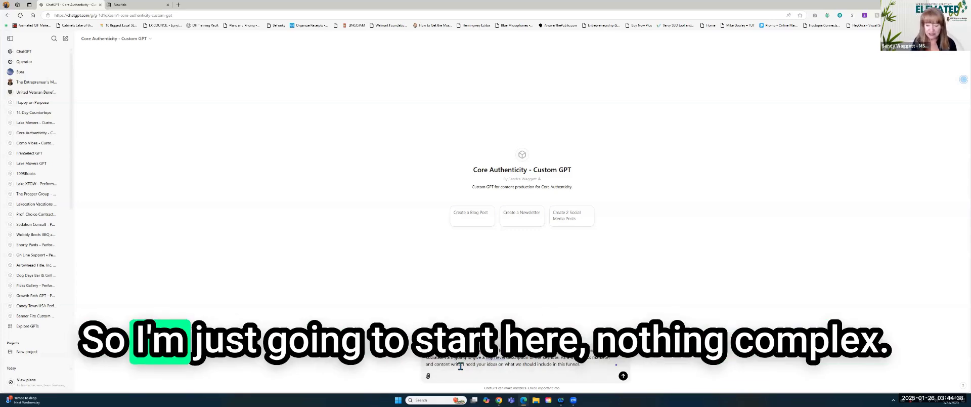
Step: Paste the copied keynote description below the prompt, introduced by the line "Here's some info about the keynote content", and submit it
key(ctrl+v)
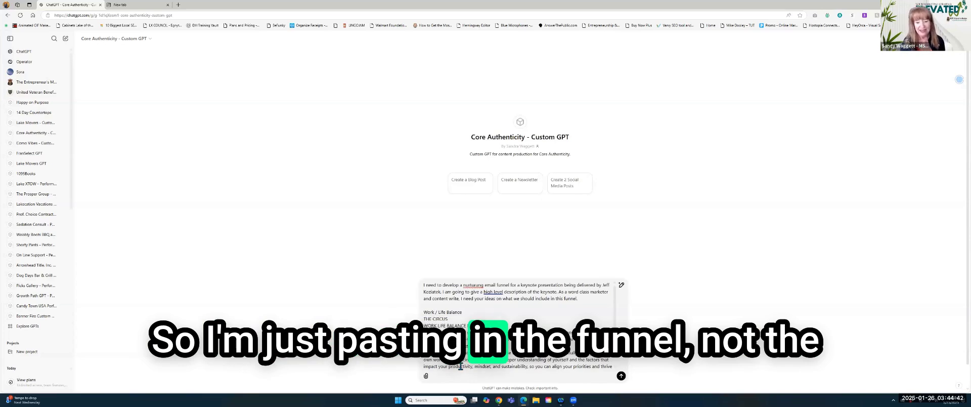
click(585, 298)
key(Return)
key(Return)
text(Here's some info about)
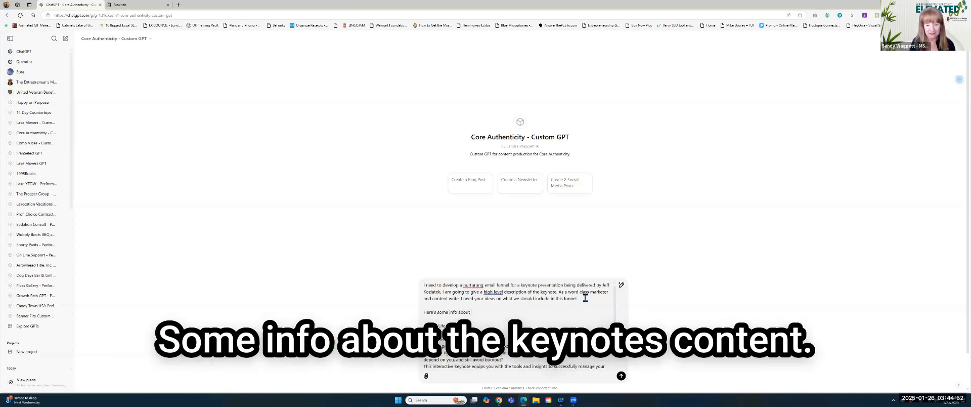
text( the keynote content.)
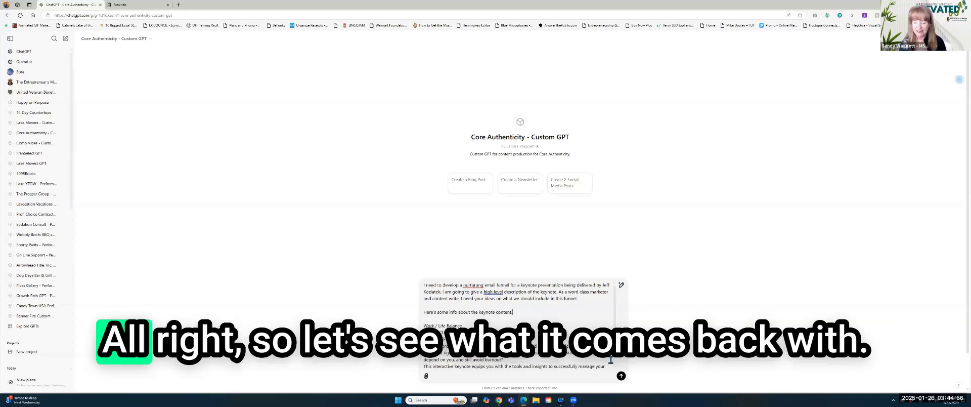
click(621, 376)
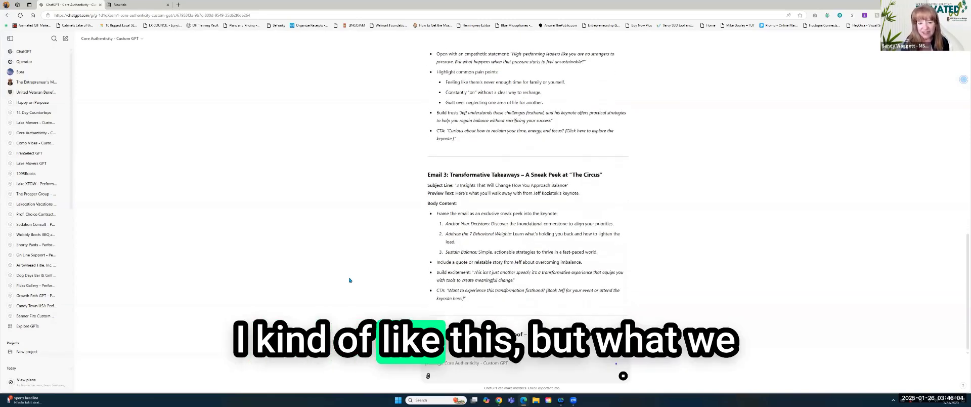
Step: Stop the response and begin a follow-up saying the email recipients already will have sat through the presentation and then scanned a QR code to get the notes
click(623, 376)
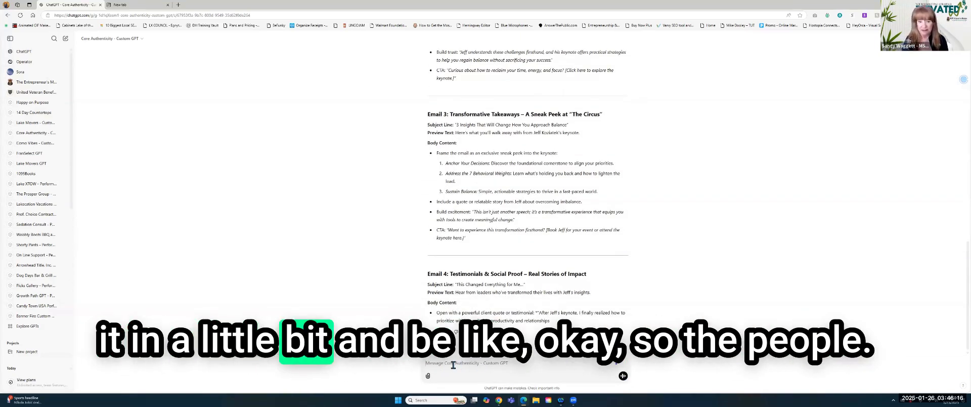
text(Ok )
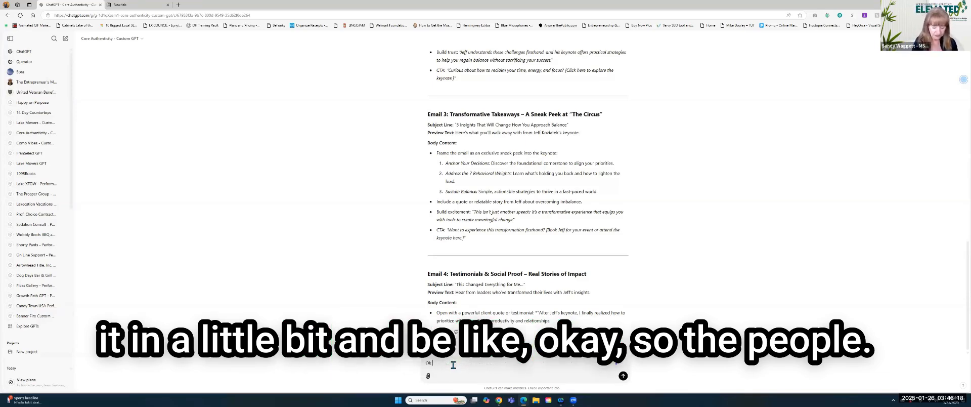
text(- so the people who will receive the e)
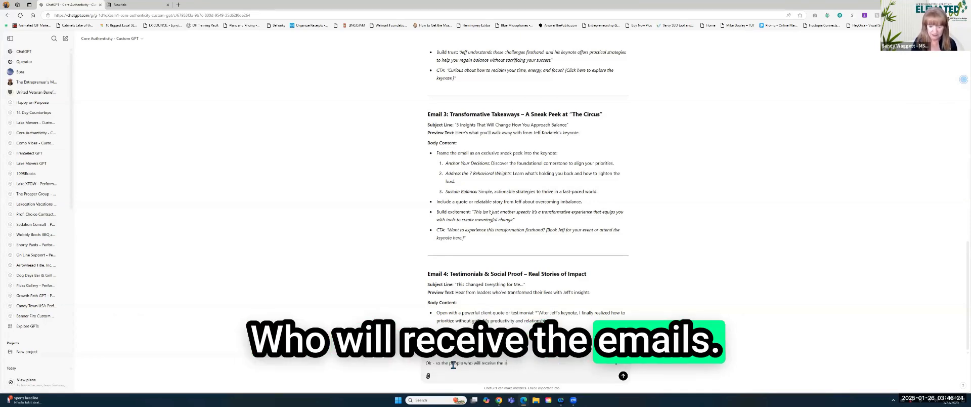
text(mails in)
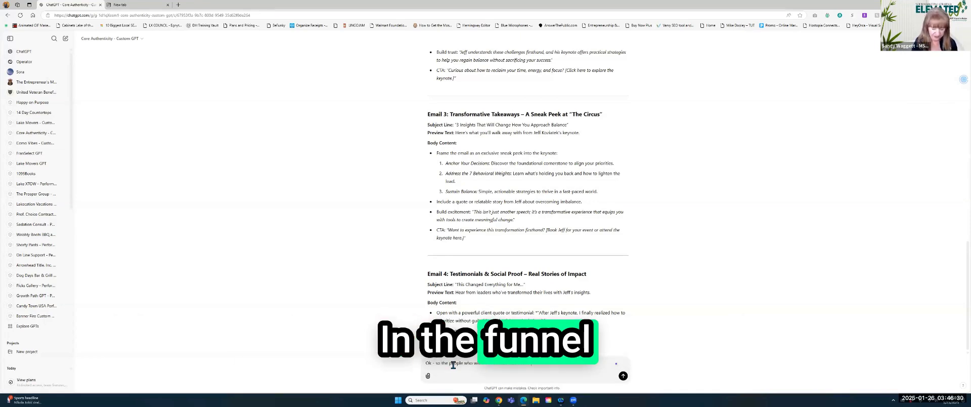
text( the funnel)
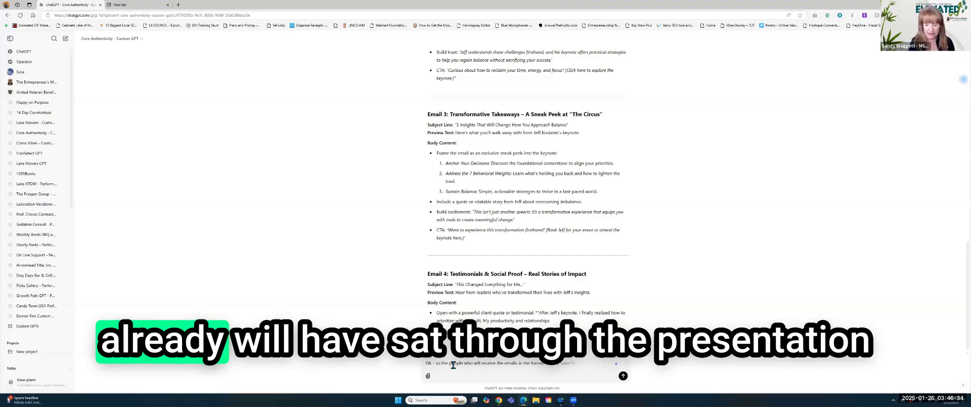
text( already will have sat)
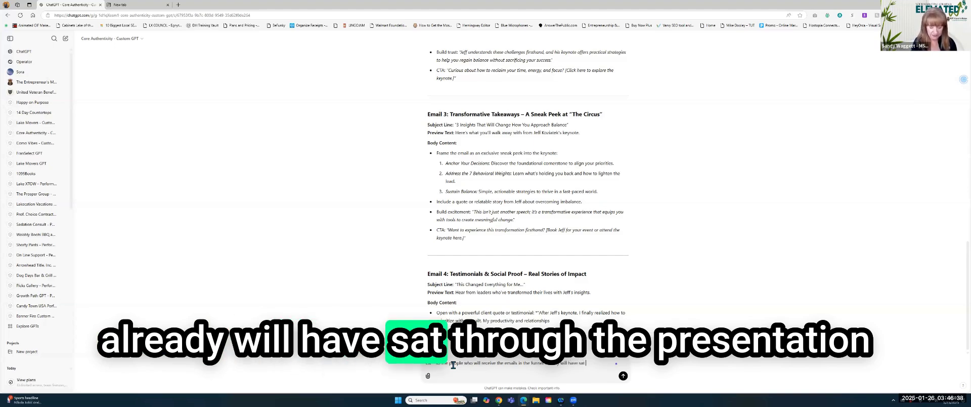
text( through the present)
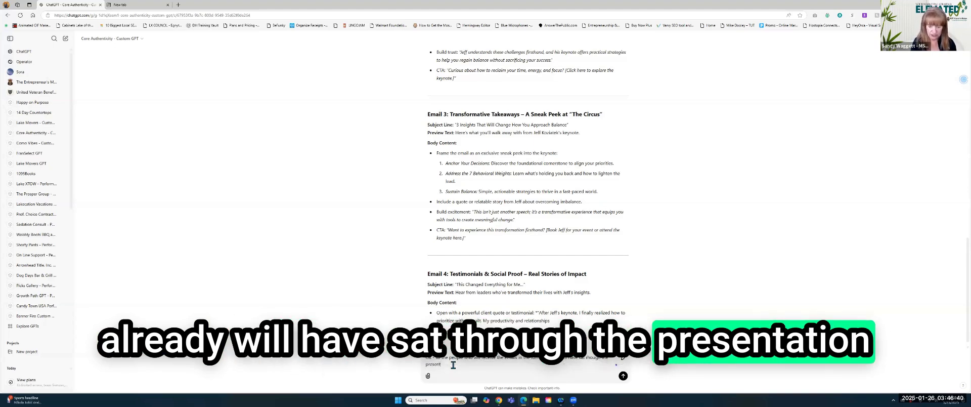
text(ation)
text( and the)
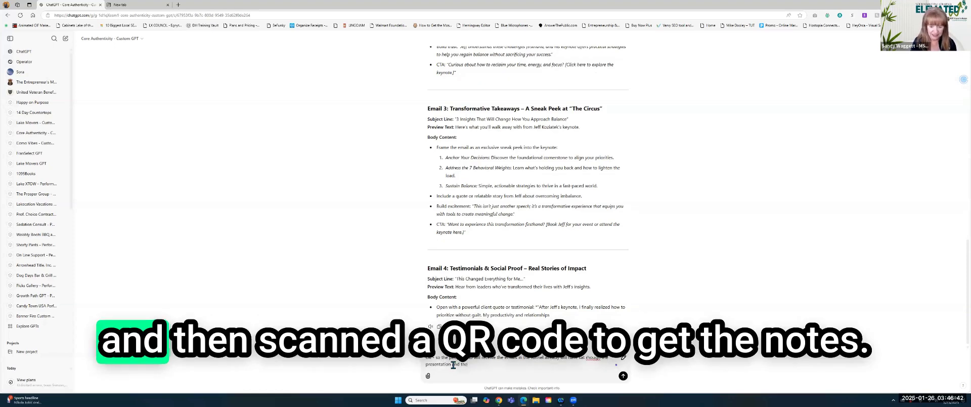
text(n scanned a QR)
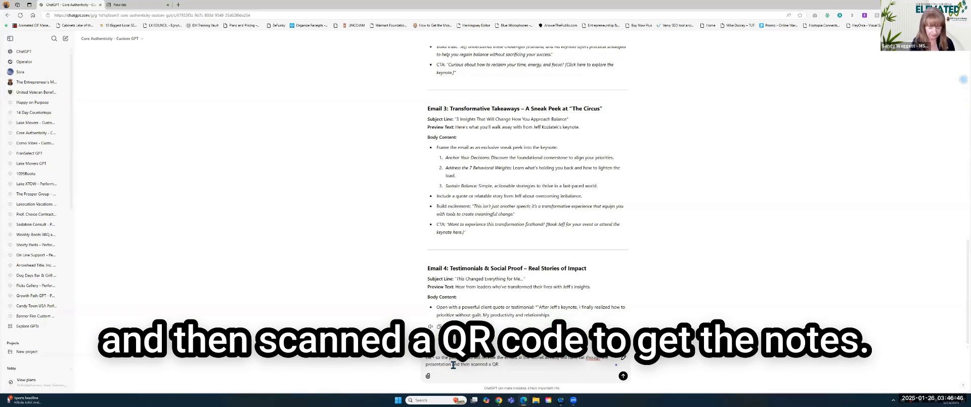
text( code to get the notes.)
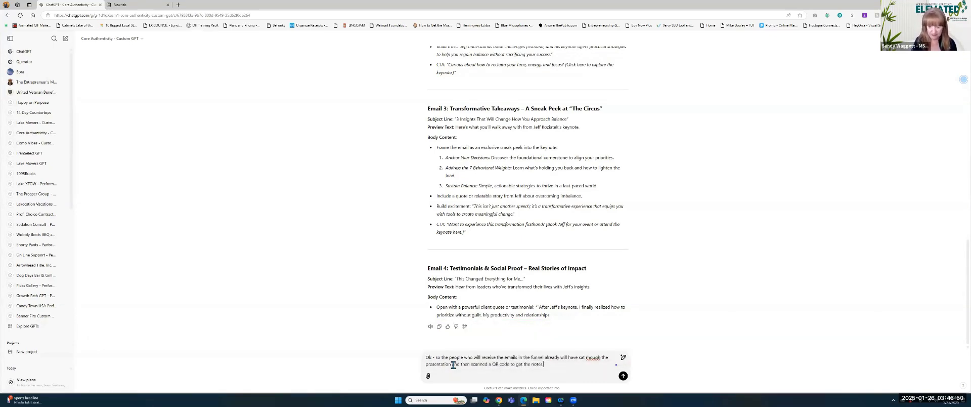
Step: Add the sentence "This will then put them in the funnel." to the follow-up and open the next sentence with "We want to"
text( This will then)
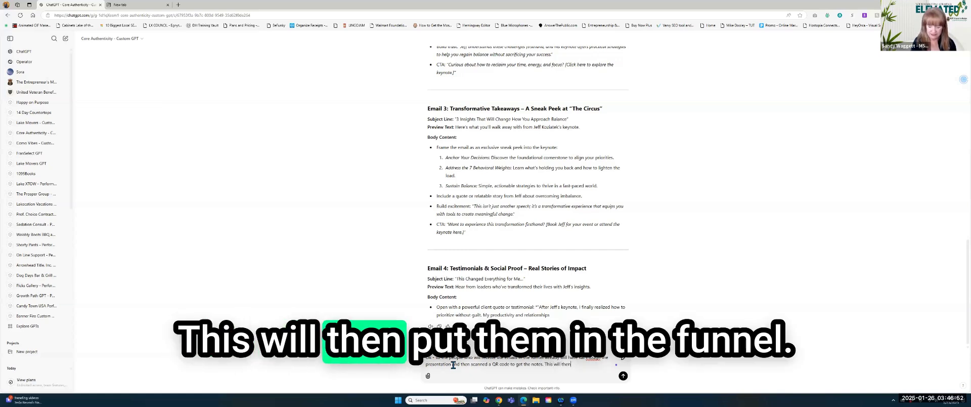
text( put them)
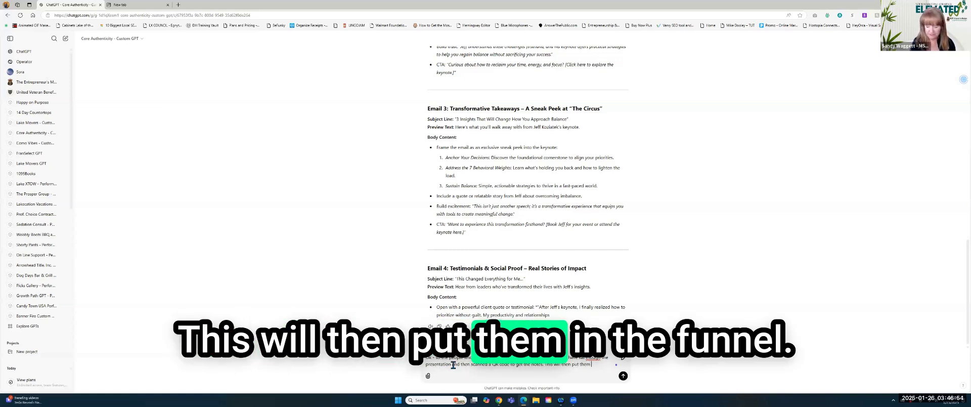
text( in the funnel. We want to pro)
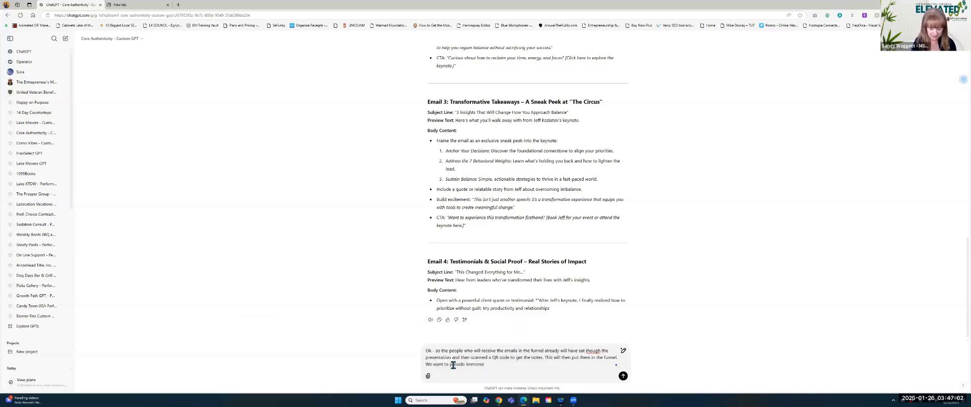
Step: Continue the sentence with "provide immense value along this subject matter - enhanced and deeper content"
text(vide immense value to)
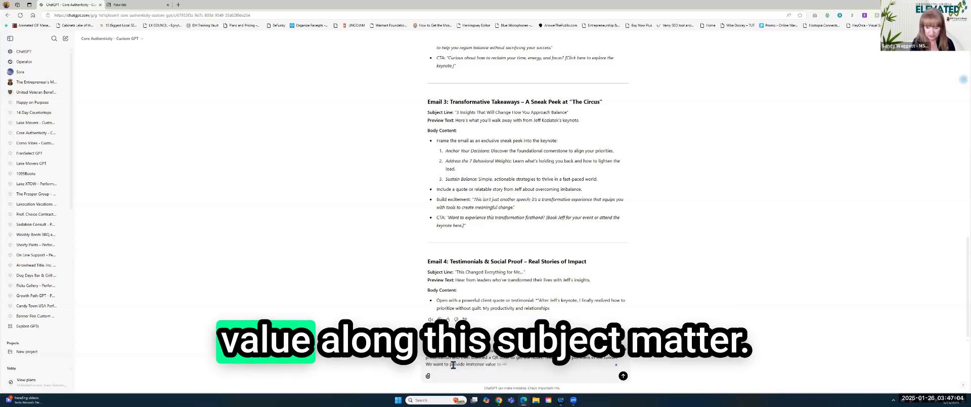
key(BackSpace)
key(BackSpace)
text(along with)
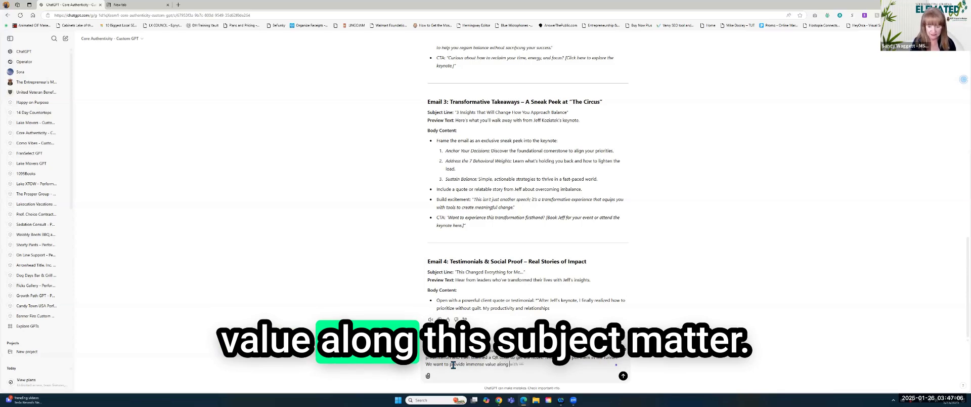
text( subject)
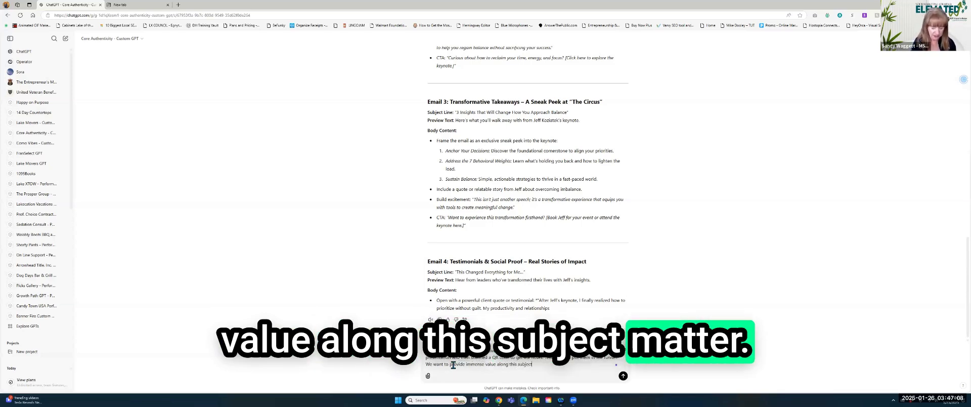
text( matter, enhanced)
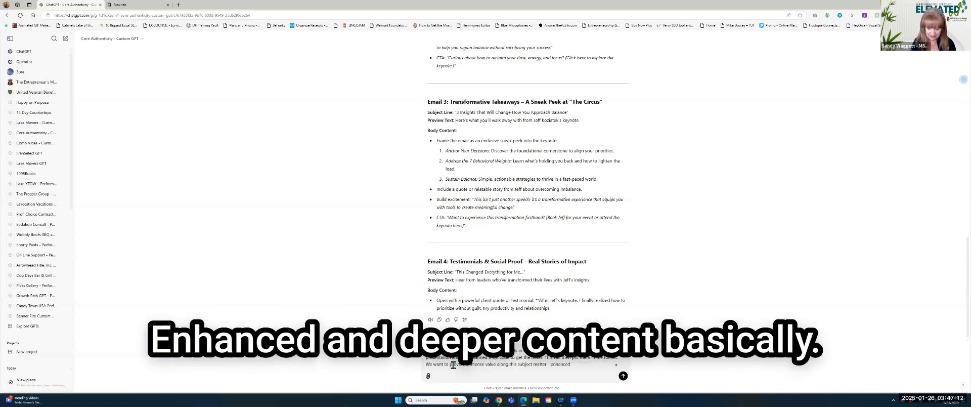
text( and deep)
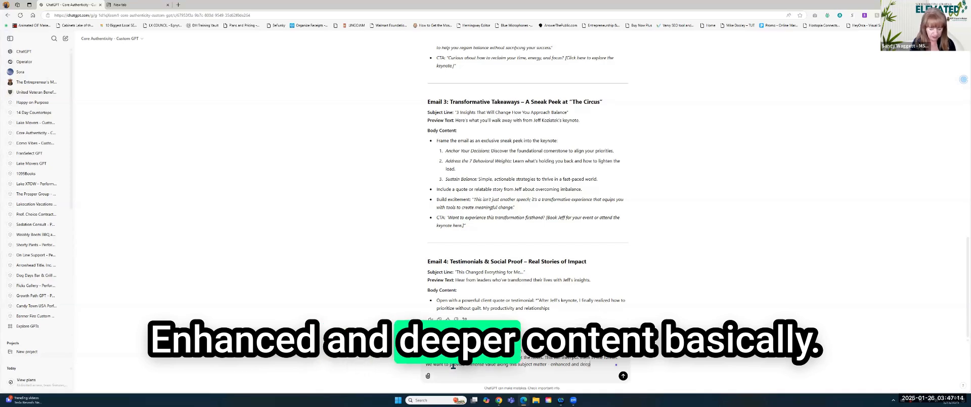
text(er content)
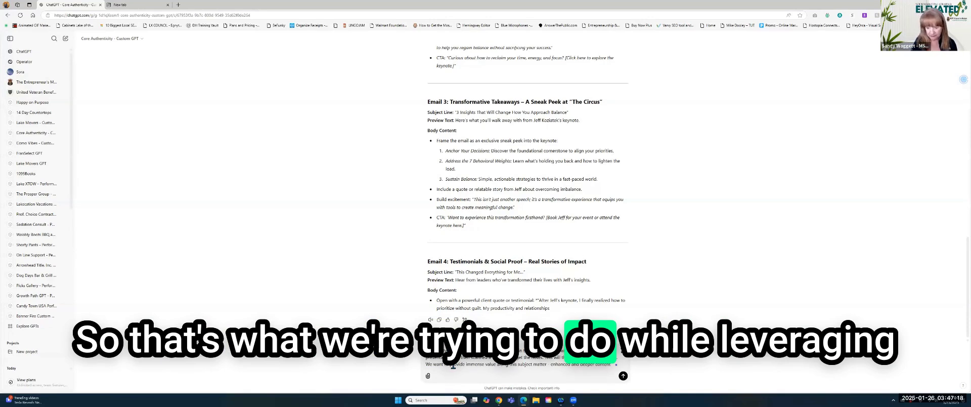
Step: Extend the sentence with a clause about leveraging the speaker's expertise and positioning him
text(, while lev)
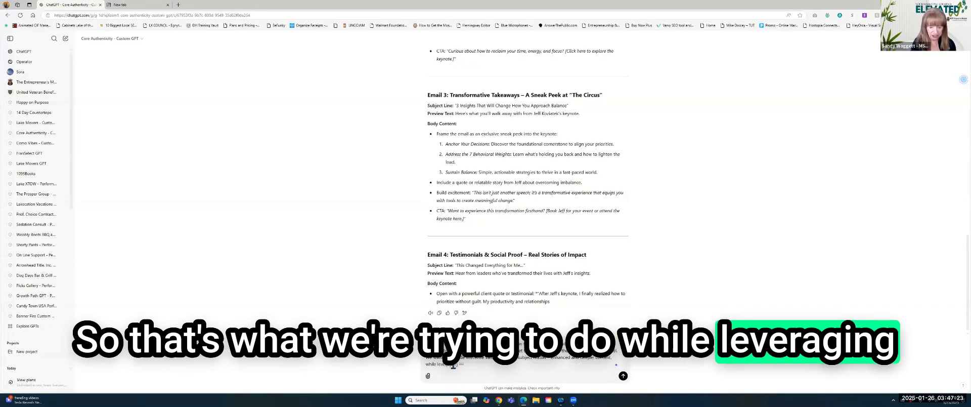
text(eraging Jef)
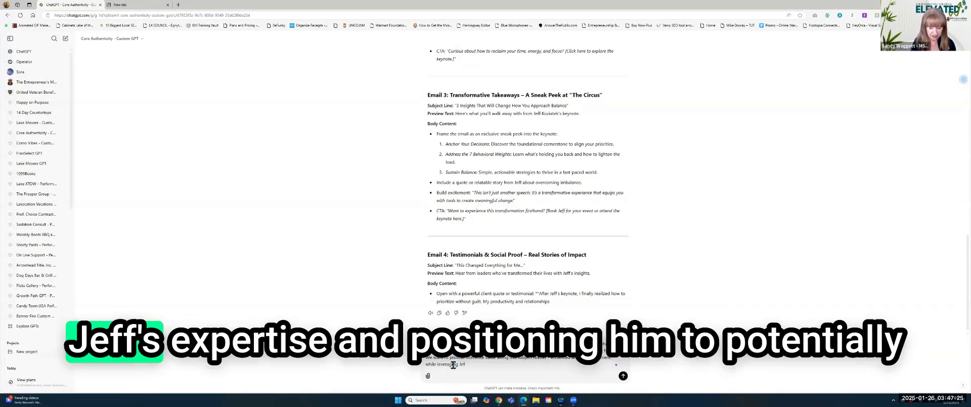
text(f's expertise)
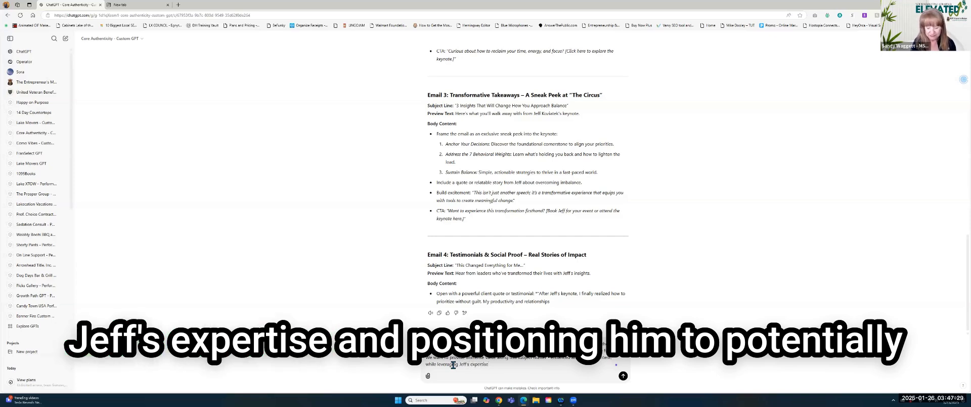
text( and position)
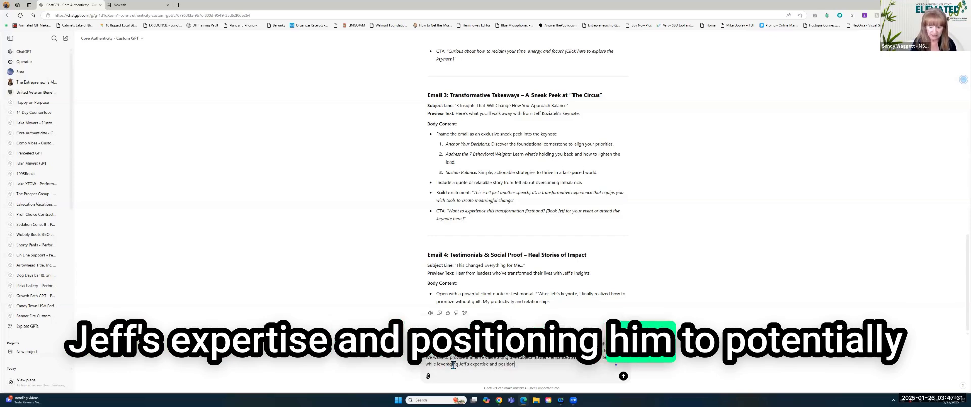
text(ing him)
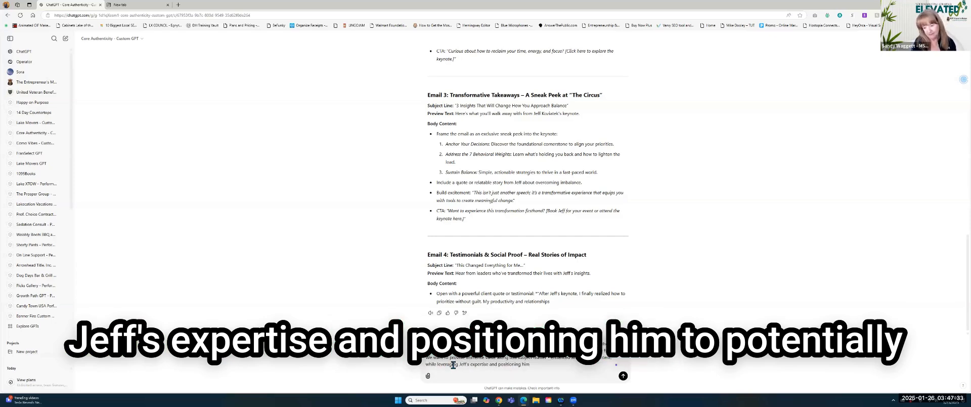
Step: State the positioning aim in the follow-up: potentially being their executive coach or doing another keynote for someone they know
text( to)
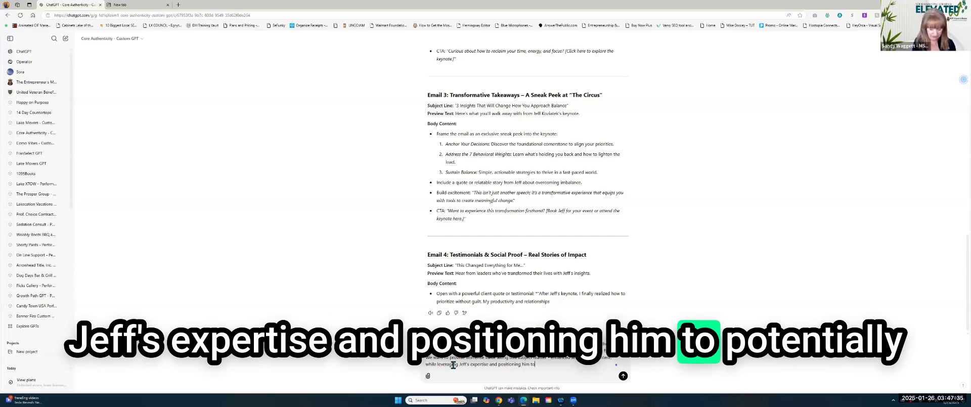
text( pot)
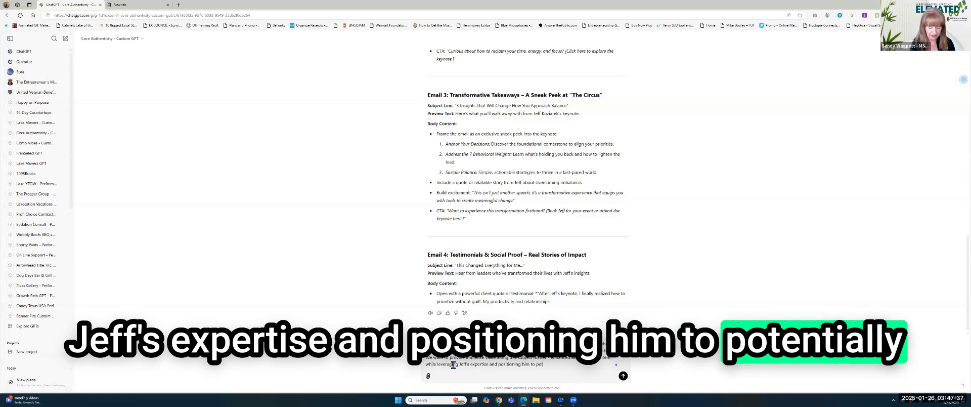
text(entially b)
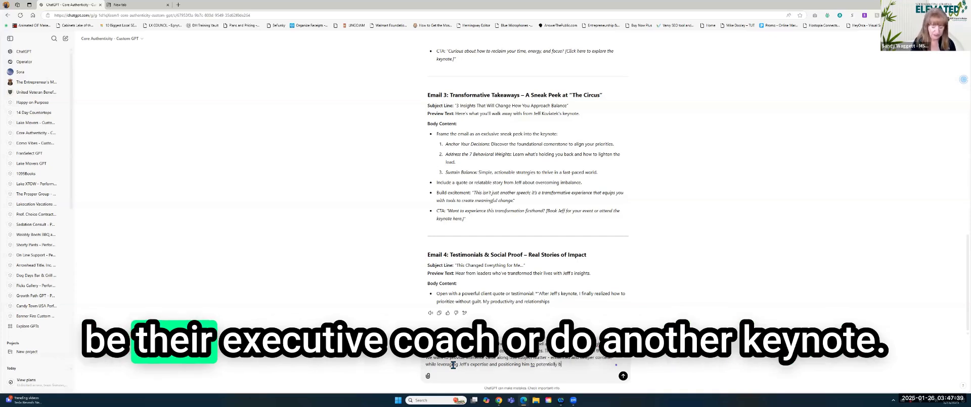
text(y their cxecutive)
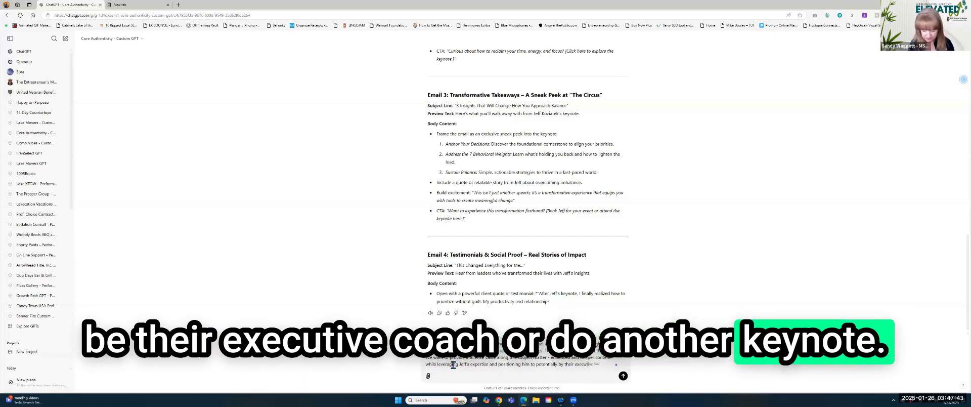
text( coach or)
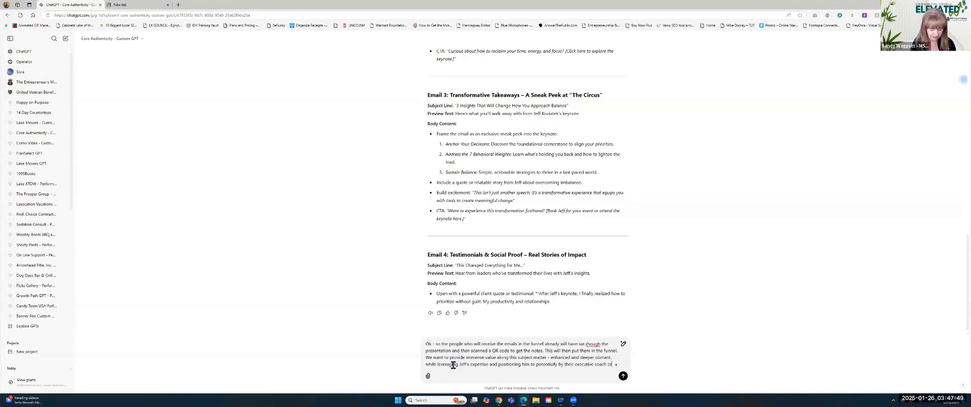
text(along this subject matter - enhanced and deeper content, while leveraging Jeff's expertise and)
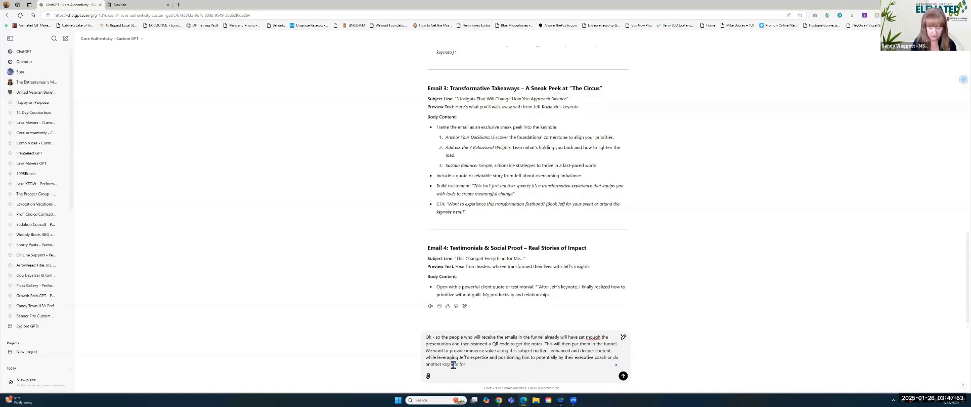
text( positioning him to potentially by their executive coach or do another keynote for someone they)
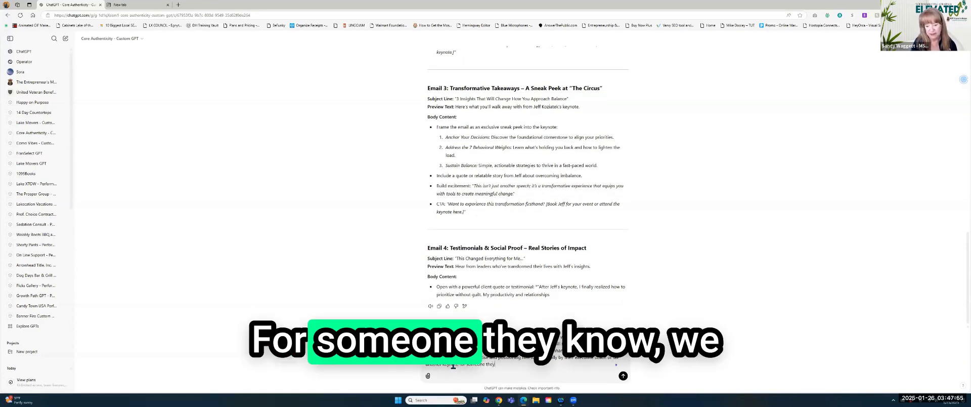
Step: Finish the positioning sentence with "know" and add the sentence "We don't want these to be salesy."
text( know. We don't want the)
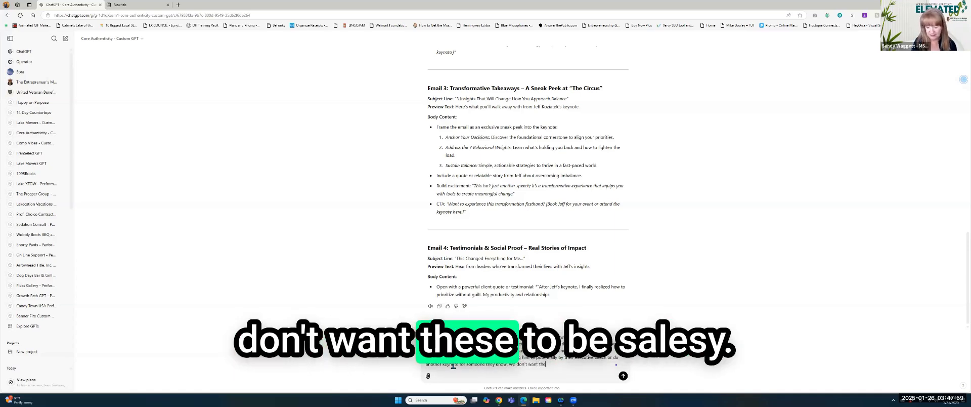
text(se to be sal)
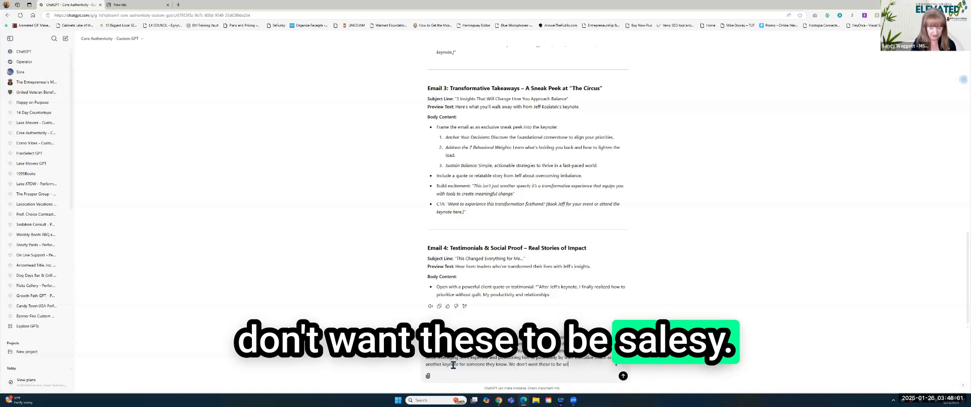
text(esy. We)
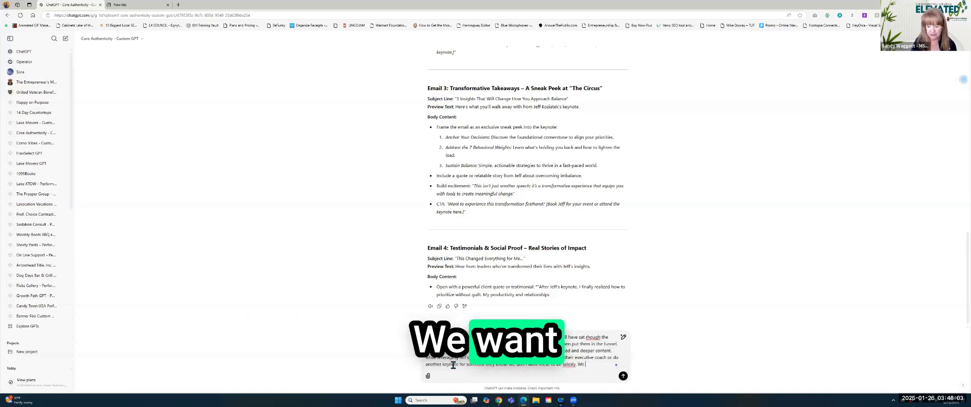
Step: Write the opening of the closing sentence: "We want true value in an email form"
text( want)
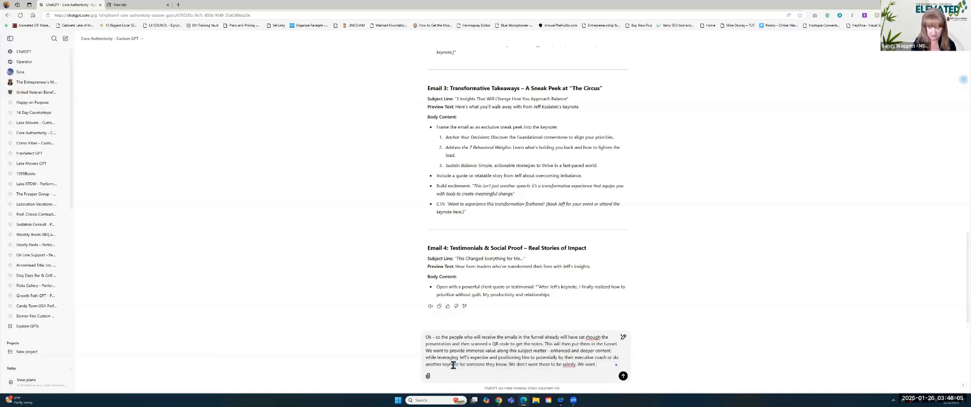
text( true v)
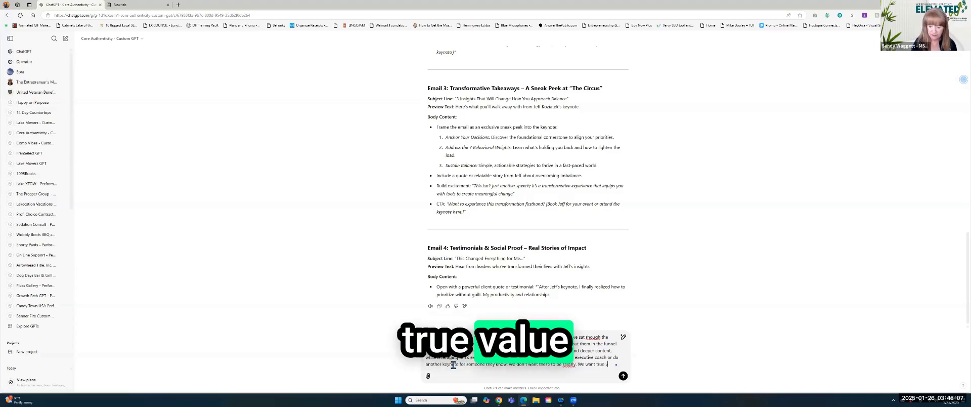
text(al)
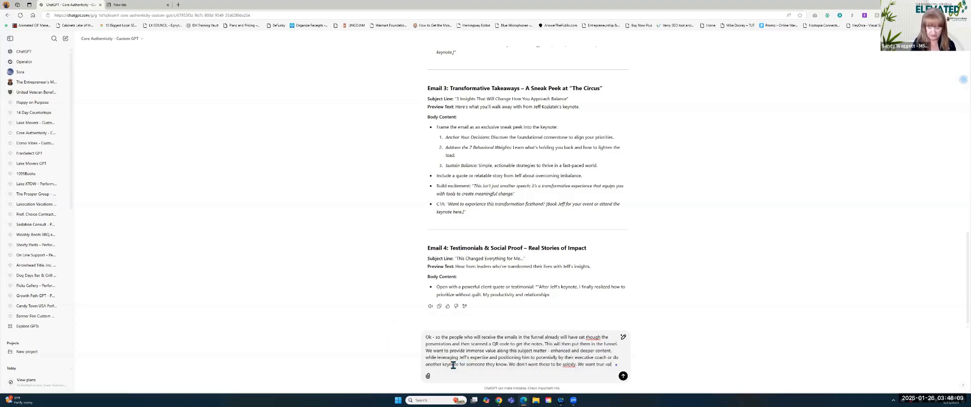
text(ue in)
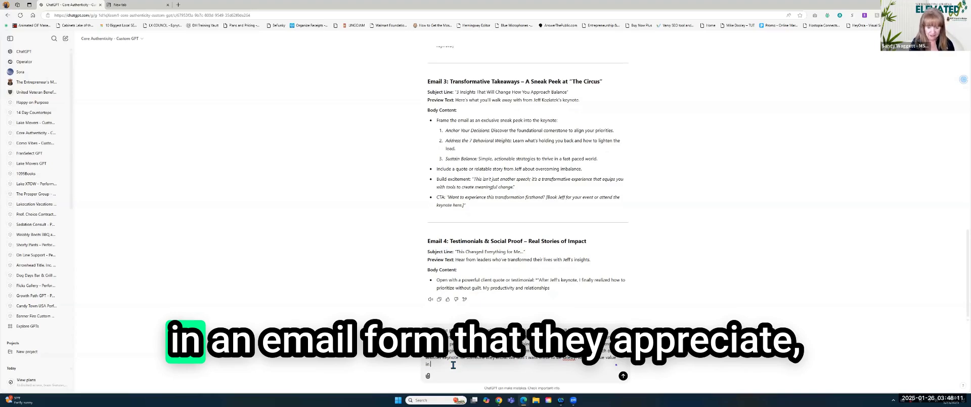
text( an email form)
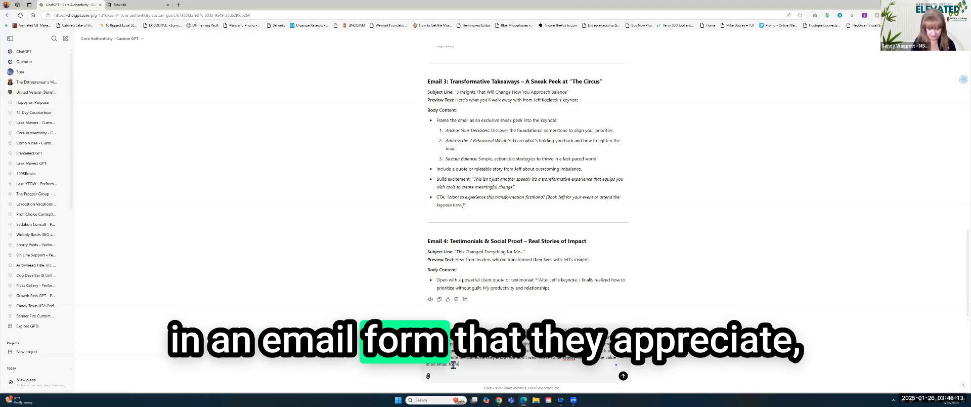
Step: Complete the sentence with "that they appreciate, might share, and eventually become a client" of the speaker's, and send the follow-up
text( that they apreociate, might share, and eventual)
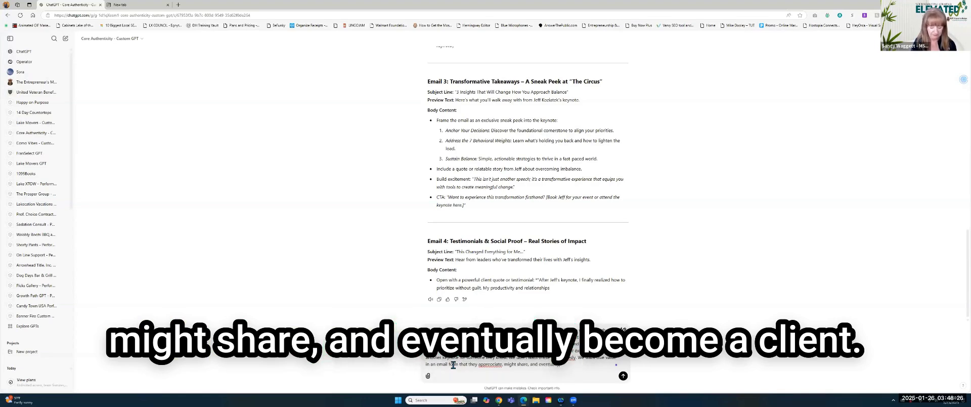
text(ly become a lcient)
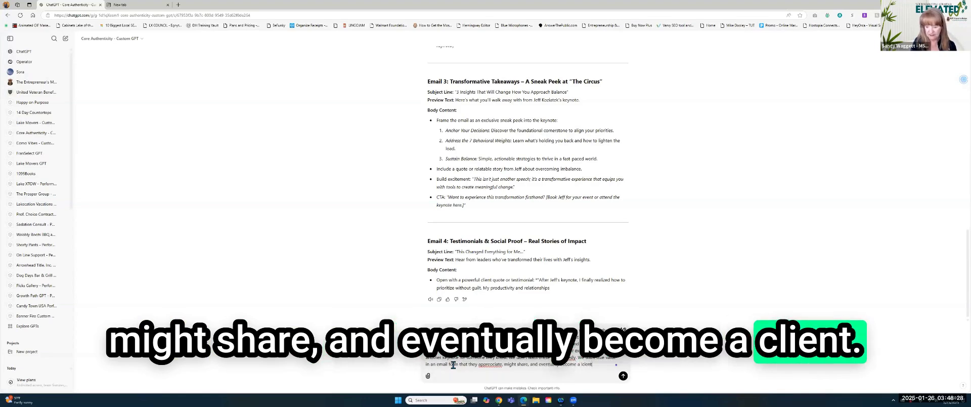
text( of Jeffs)
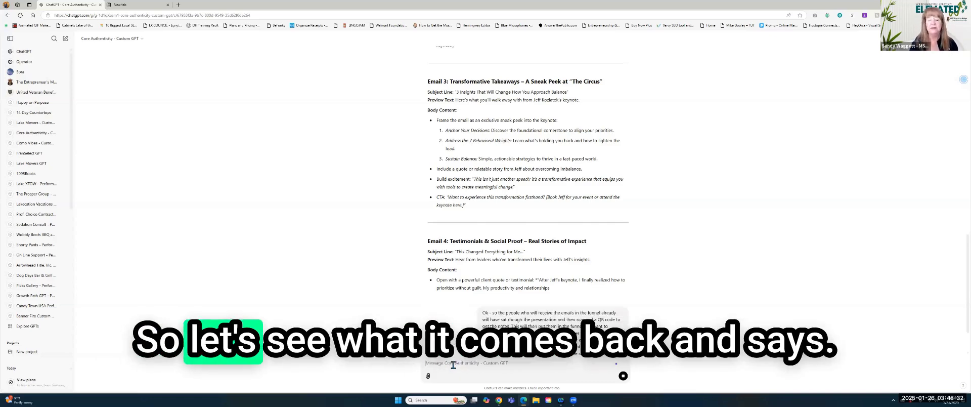
text(.)
key(Return)
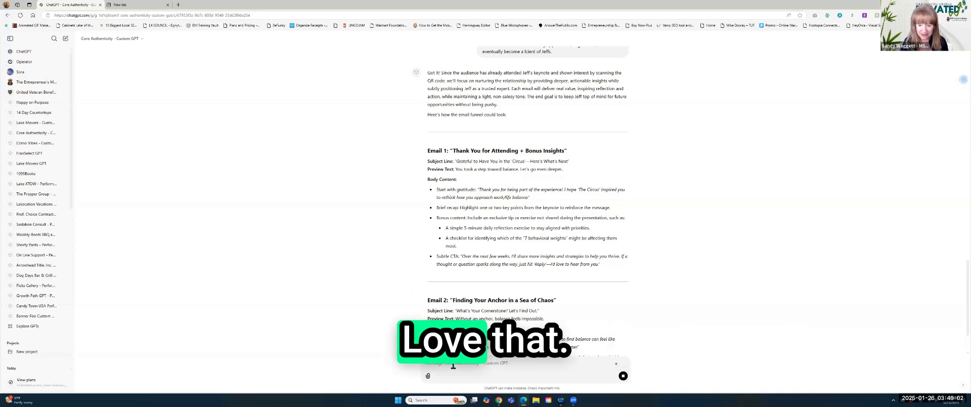
Step: Review the revised five-email funnel outline, checking each email's subject line, body content and call to action plus the additional tips
scroll(366, 298, down, 2)
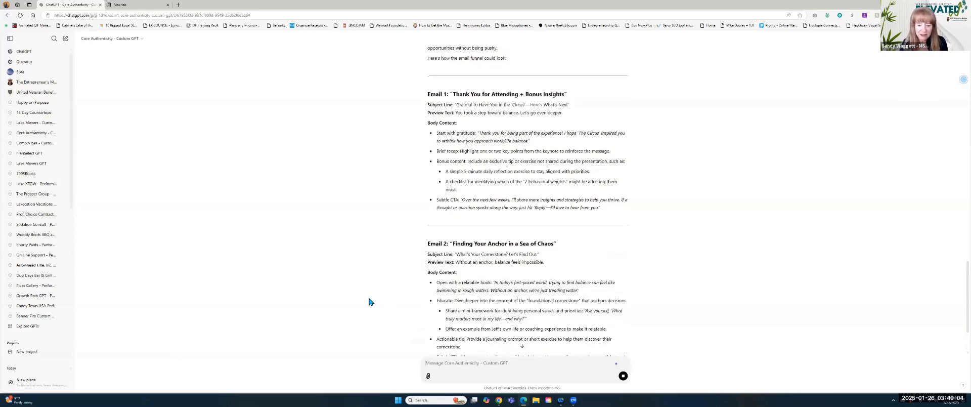
scroll(370, 295, down, 2)
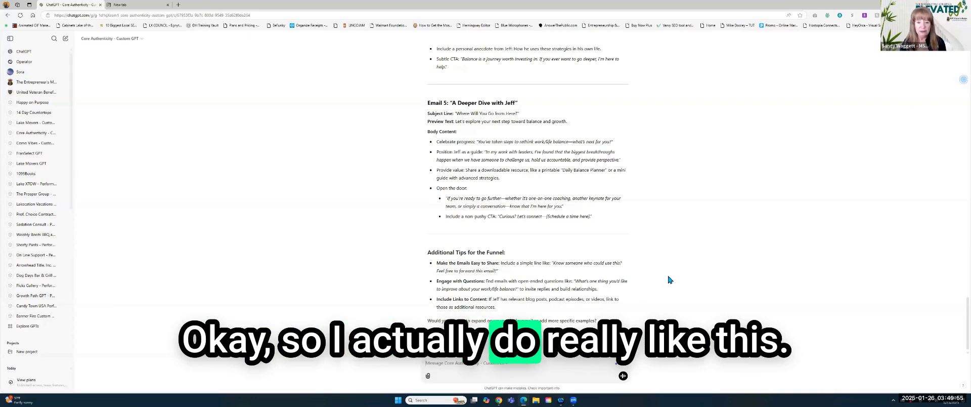
scroll(665, 282, up, 3)
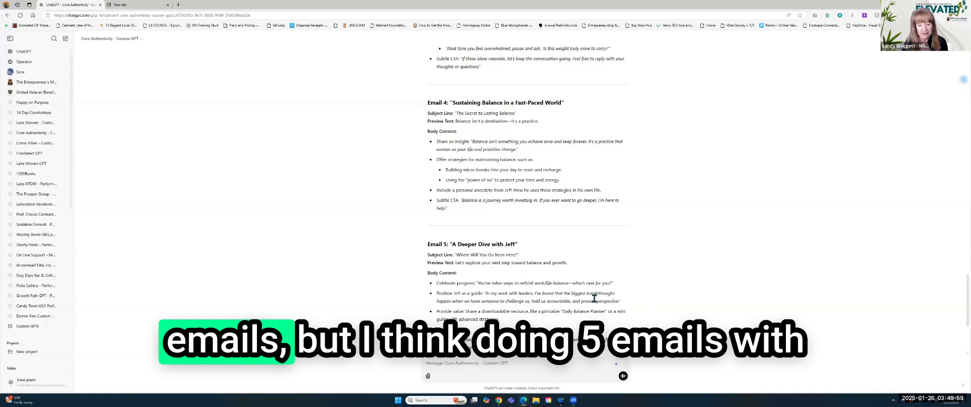
scroll(548, 245, up, 8)
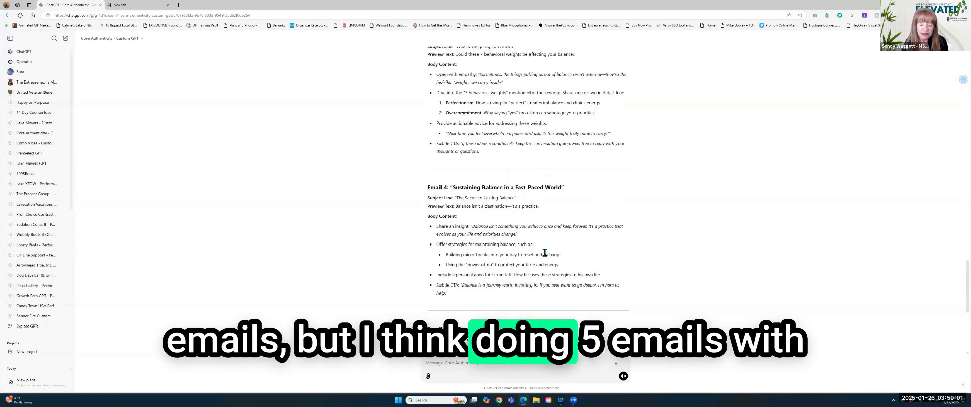
scroll(544, 252, up, 4)
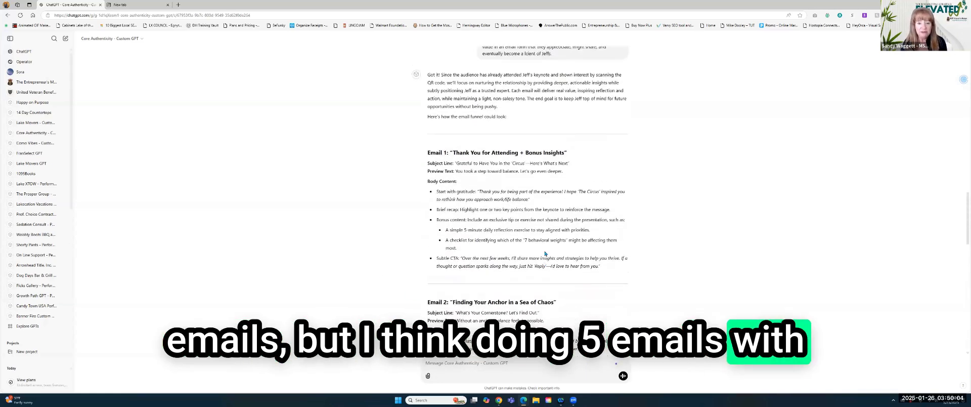
scroll(545, 255, down, 4)
scroll(547, 258, down, 9)
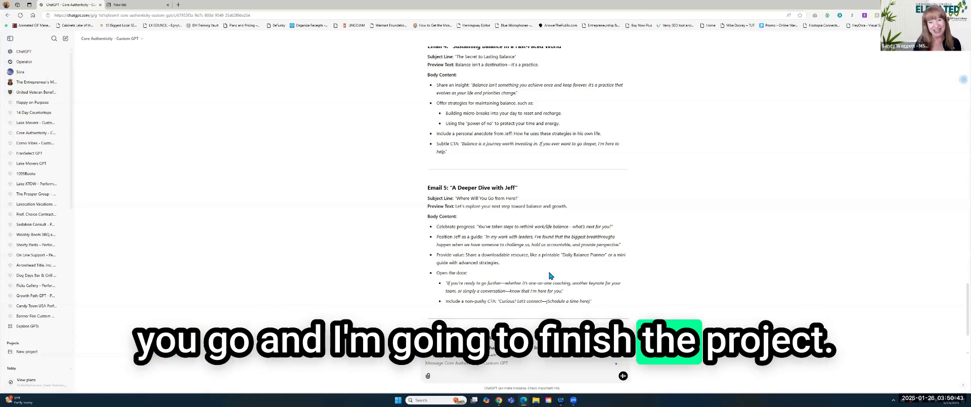
scroll(502, 191, up, 10)
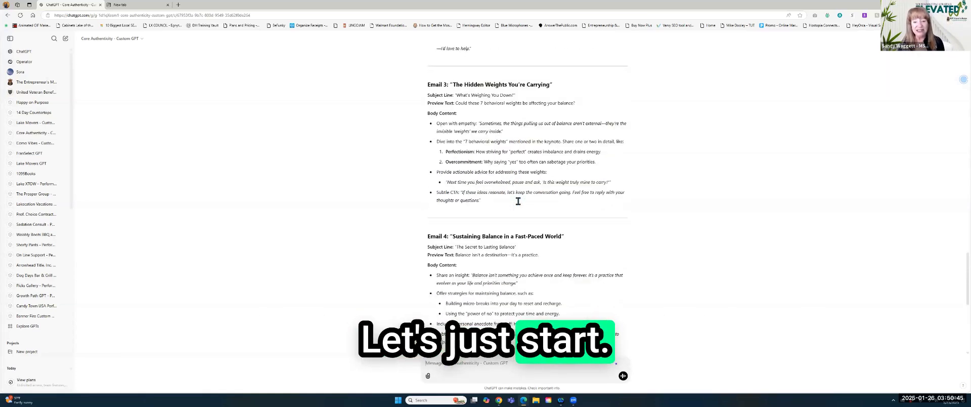
scroll(530, 208, up, 1)
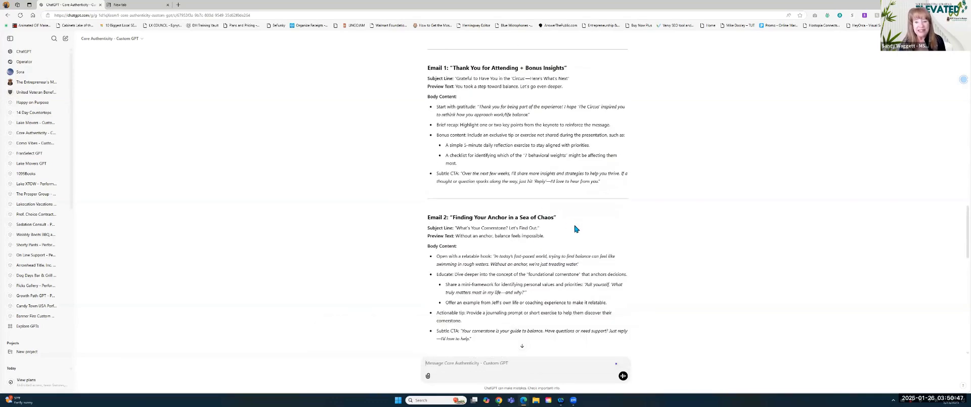
scroll(594, 223, up, 2)
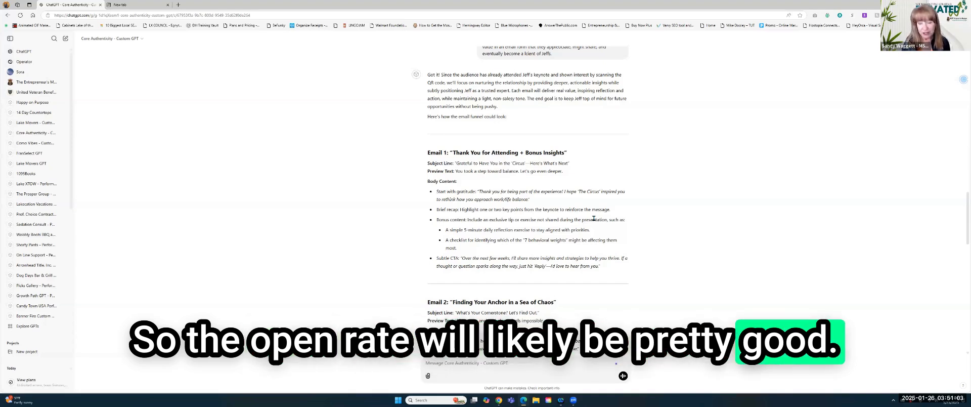
Step: Send the request "Let's start with email #1. Show me the best of what you've got!"
scroll(506, 293, down, 12)
click(504, 365)
text(Great)
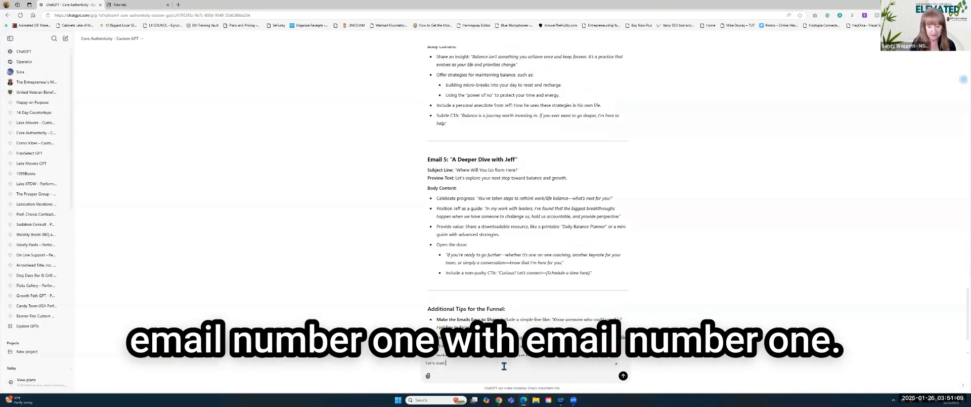
text( eamil)
key(BackSpace)
key(BackSpace)
key(BackSpace)
key(BackSpace)
text(mail #1. Show me)
text( the)
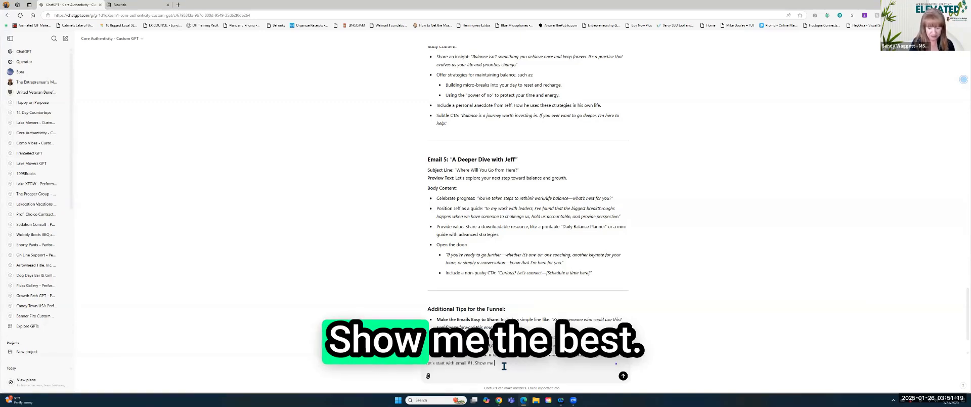
text( best of what you've got!)
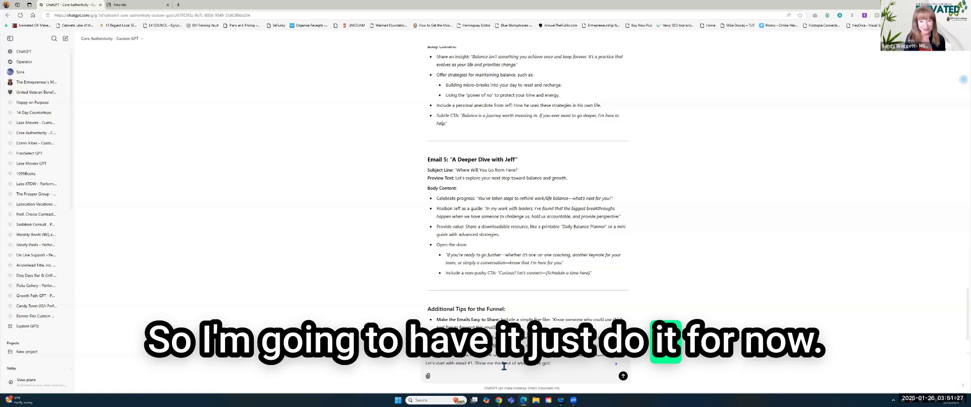
key(Return)
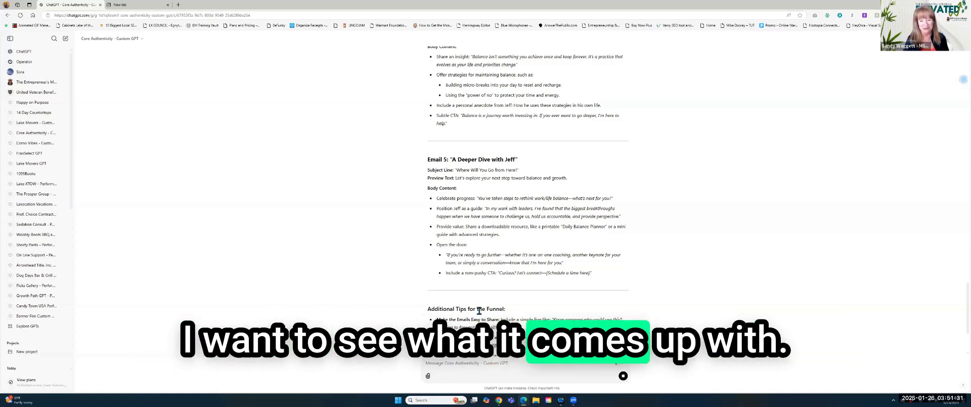
Step: Read the email #1 draft and reply "That is perfect!" with a request to do email #2
scroll(608, 325, down, 2)
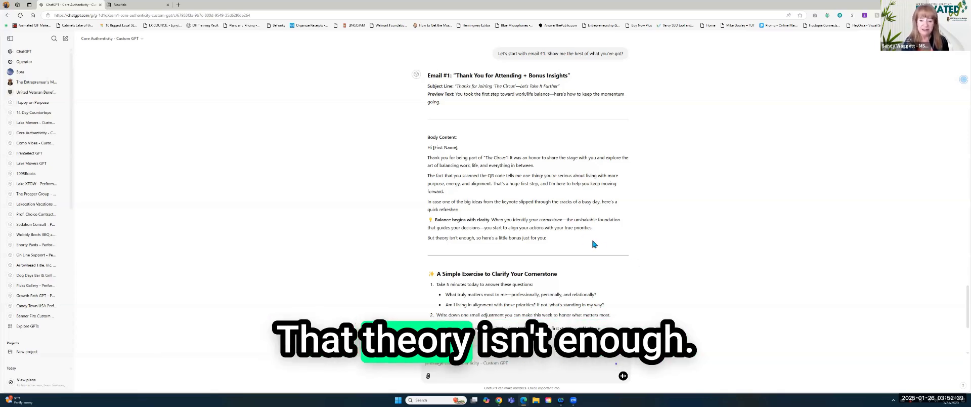
scroll(616, 258, down, 2)
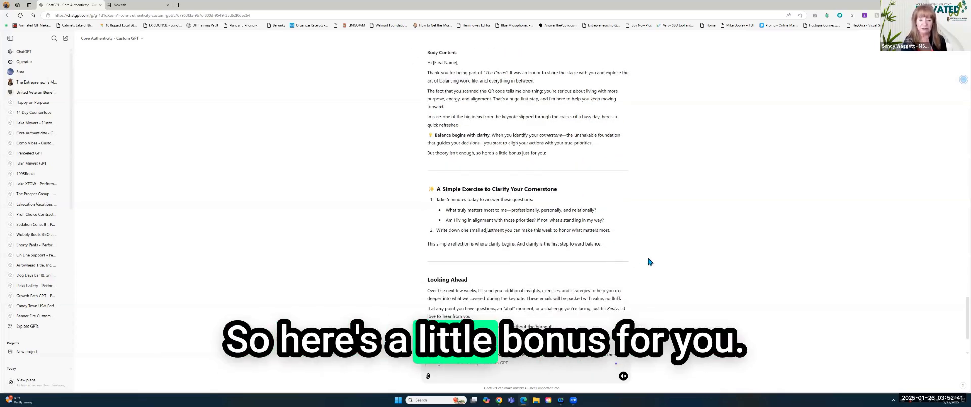
scroll(638, 243, down, 1)
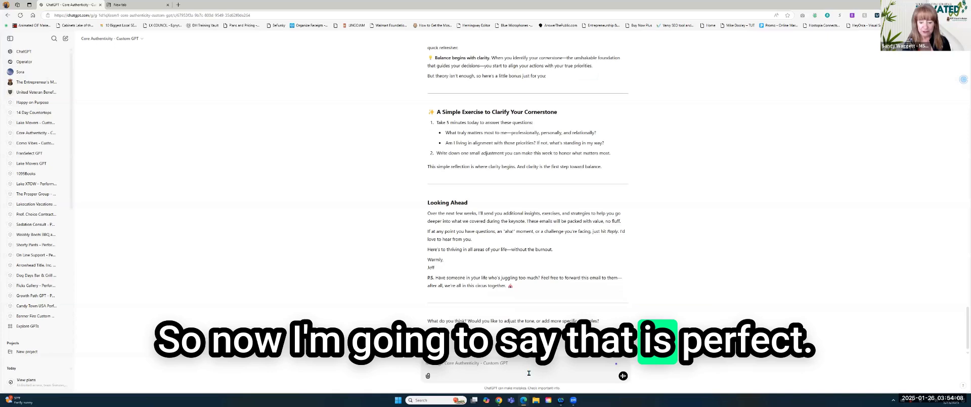
scroll(521, 370, down, 1)
text(Th)
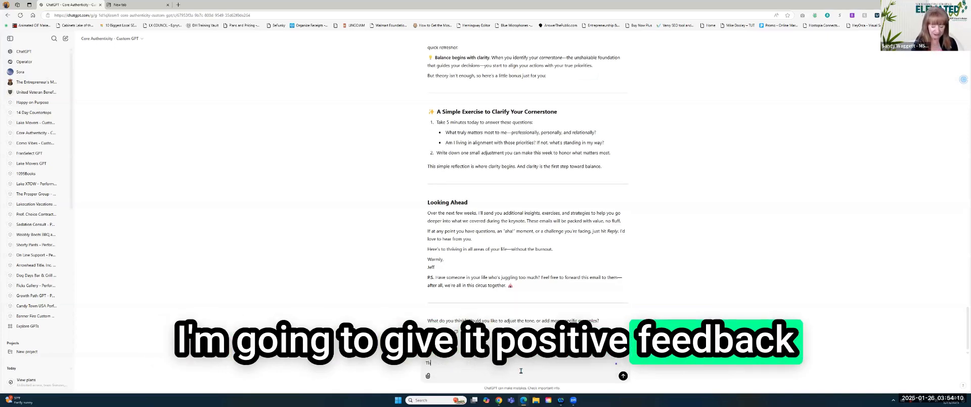
text(at is perfect)
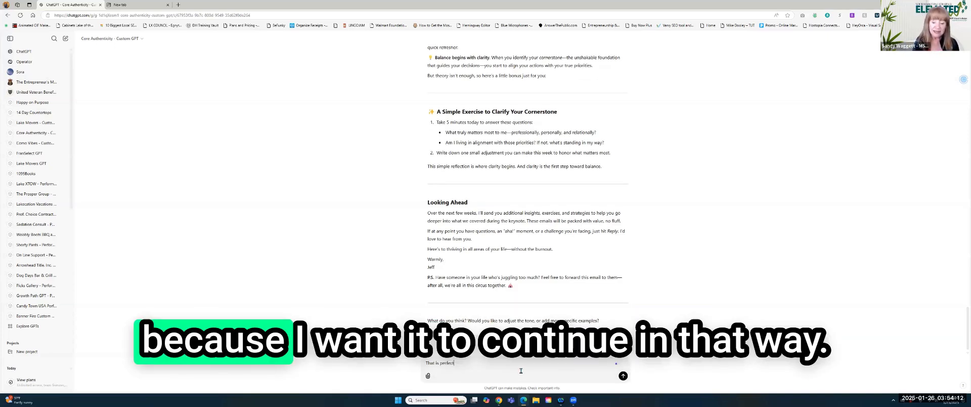
text(!)
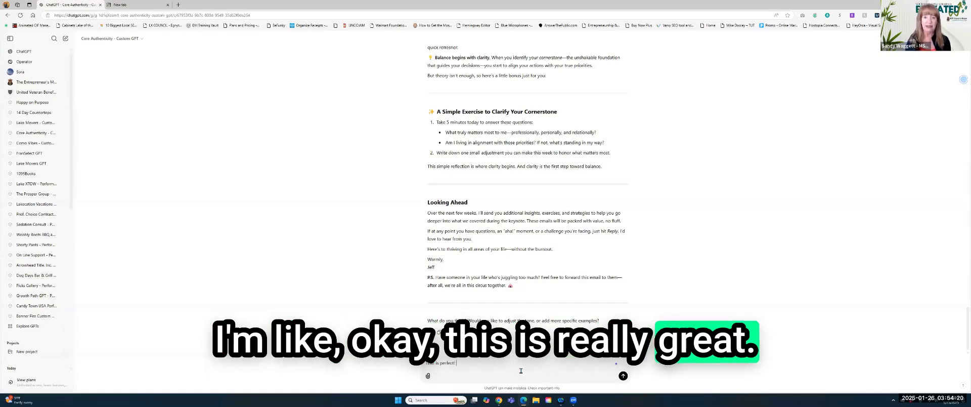
text(Let's)
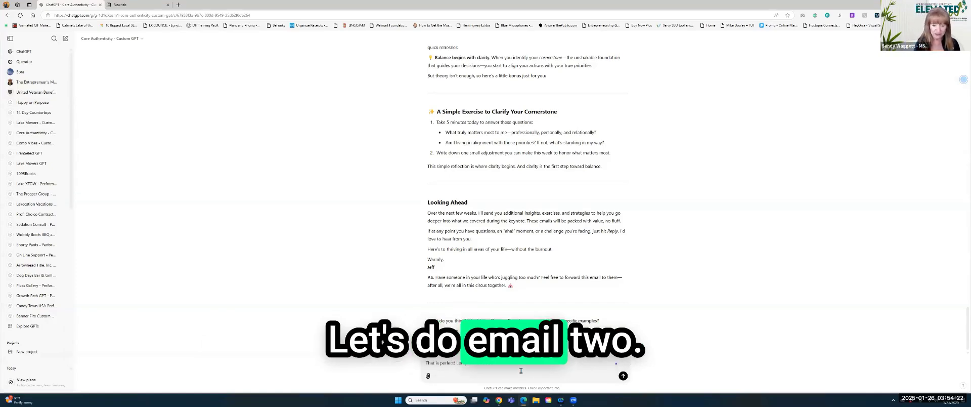
text( do email #2?)
key(Return)
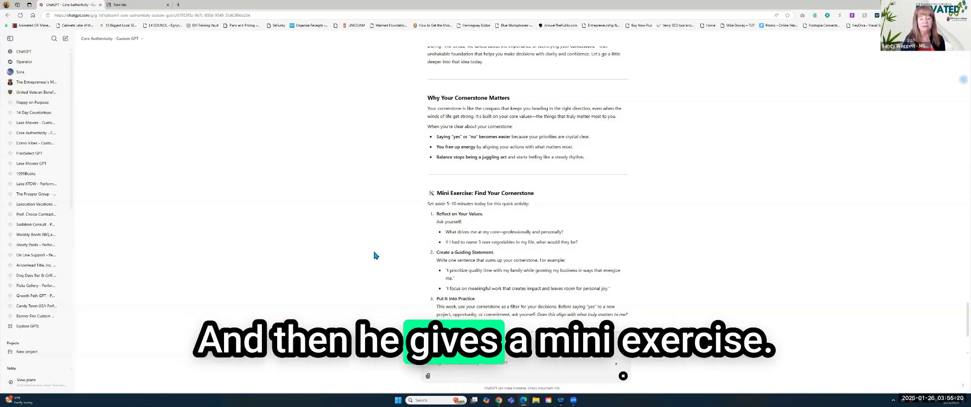
Step: Read the email #2 draft from the mini exercise through the quick story to the closing and P.S
scroll(368, 231, down, 2)
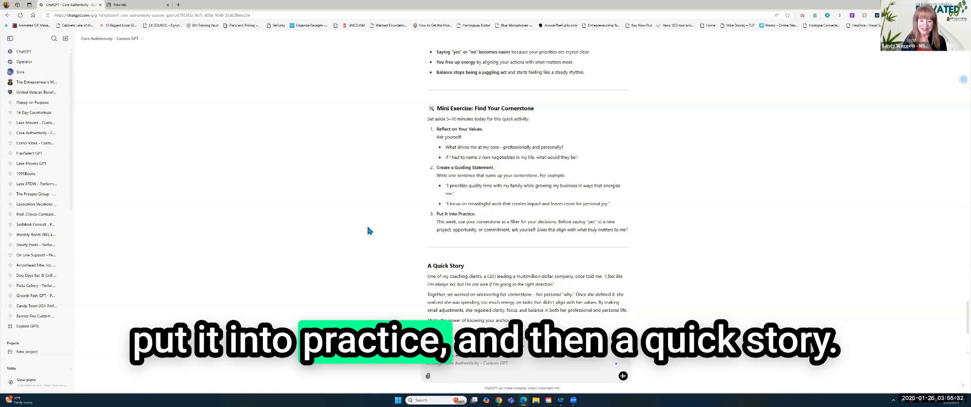
scroll(369, 232, down, 2)
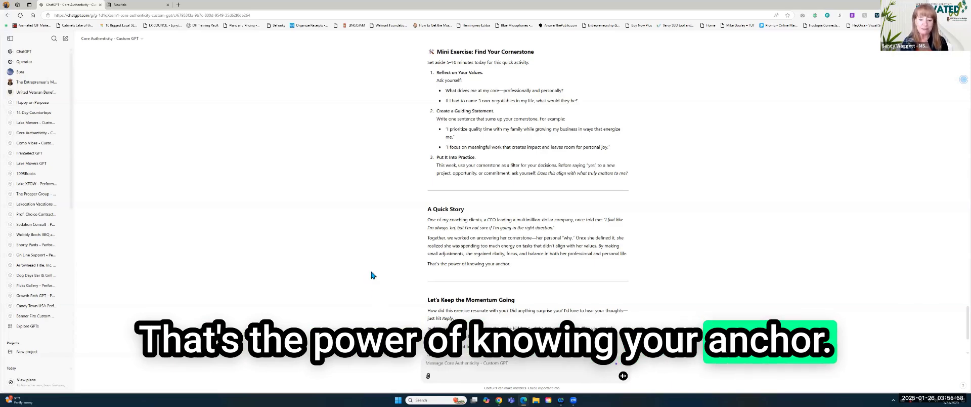
scroll(371, 272, down, 2)
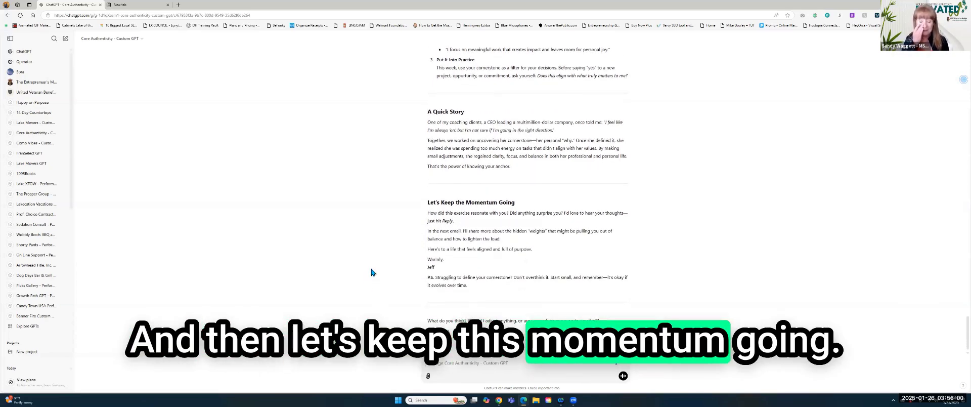